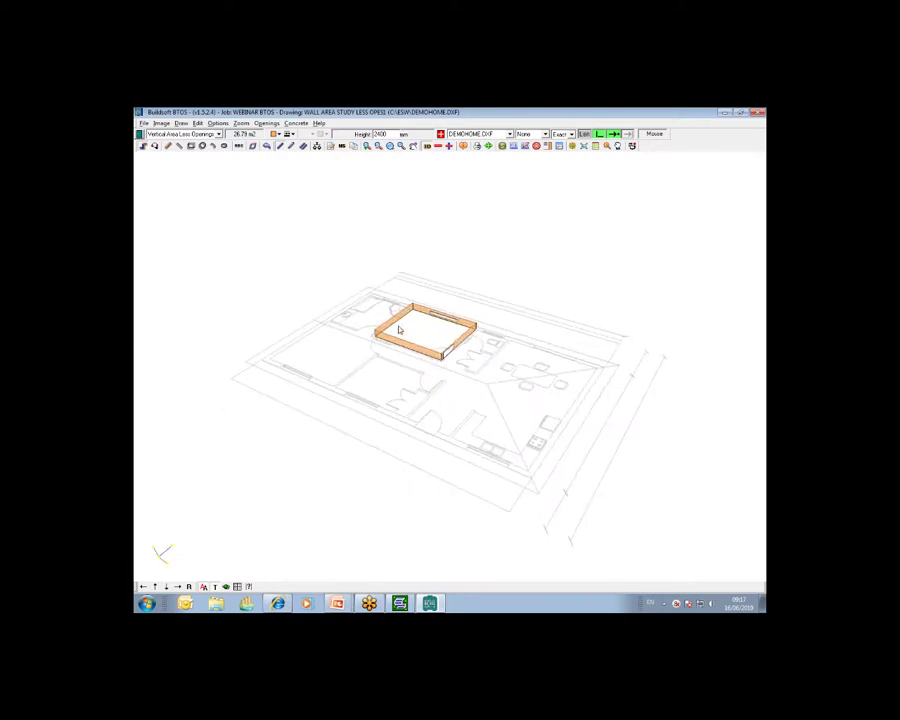
Step: Rename Shape1 to "study less opes" in the shape results and send the wall measurement to the calc sheet
click(426, 147)
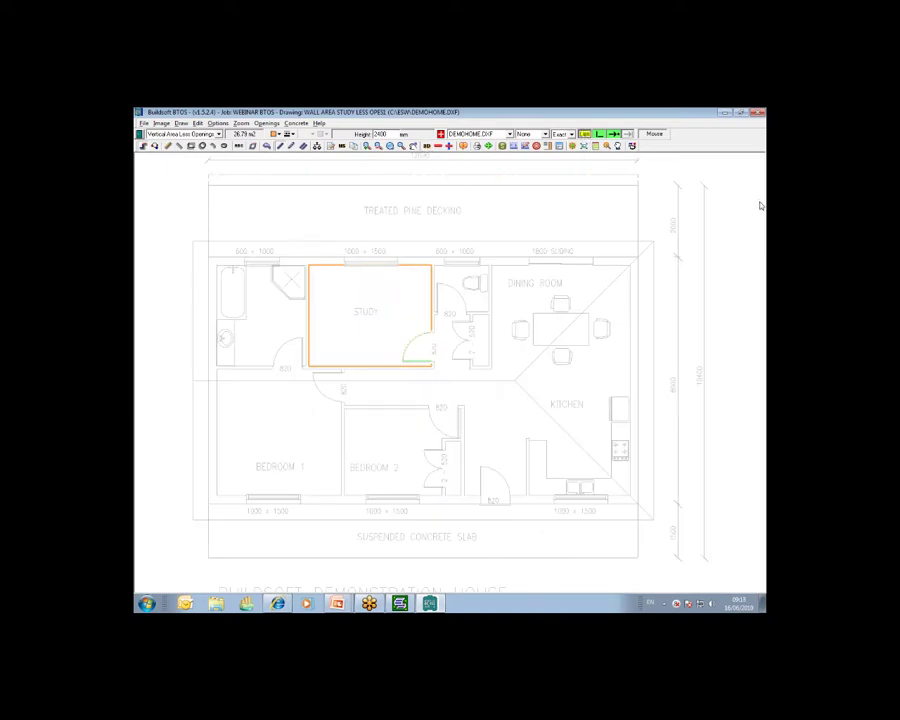
click(463, 144)
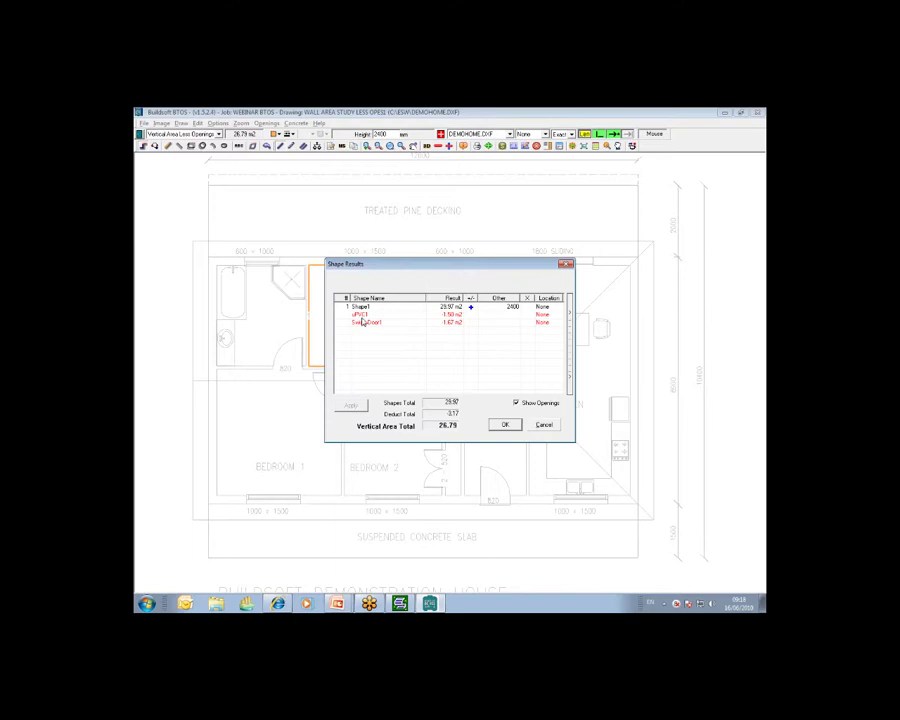
click(361, 307)
key(BackSpace)
click(470, 344)
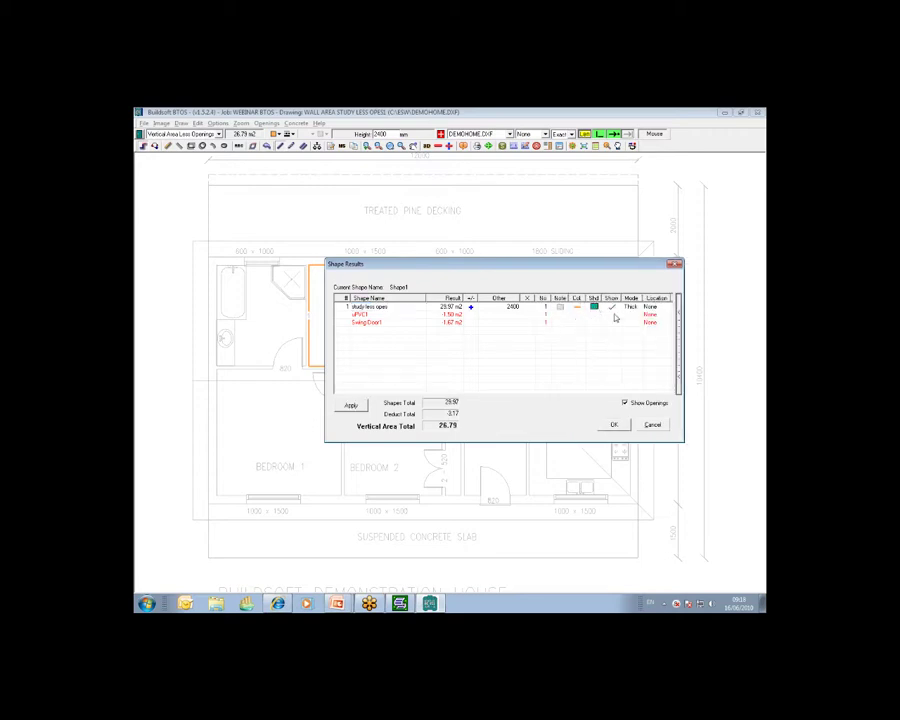
click(616, 425)
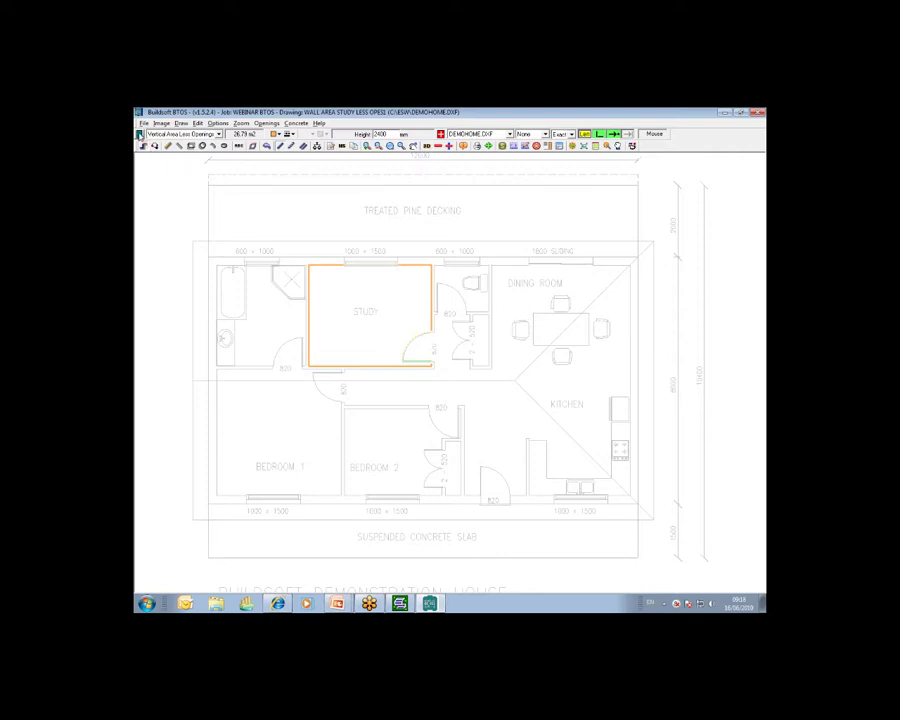
click(140, 134)
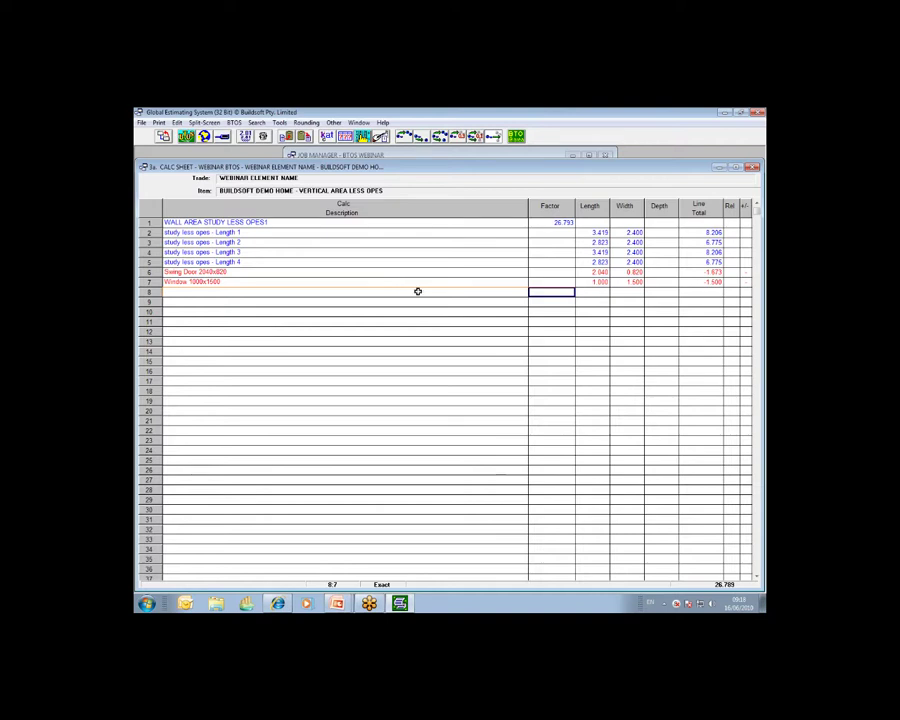
Step: Examine the calc sheet's swing door and window deduction lines and the Factor value of the WALL AREA STUDY LESS OPES1 line
click(552, 271)
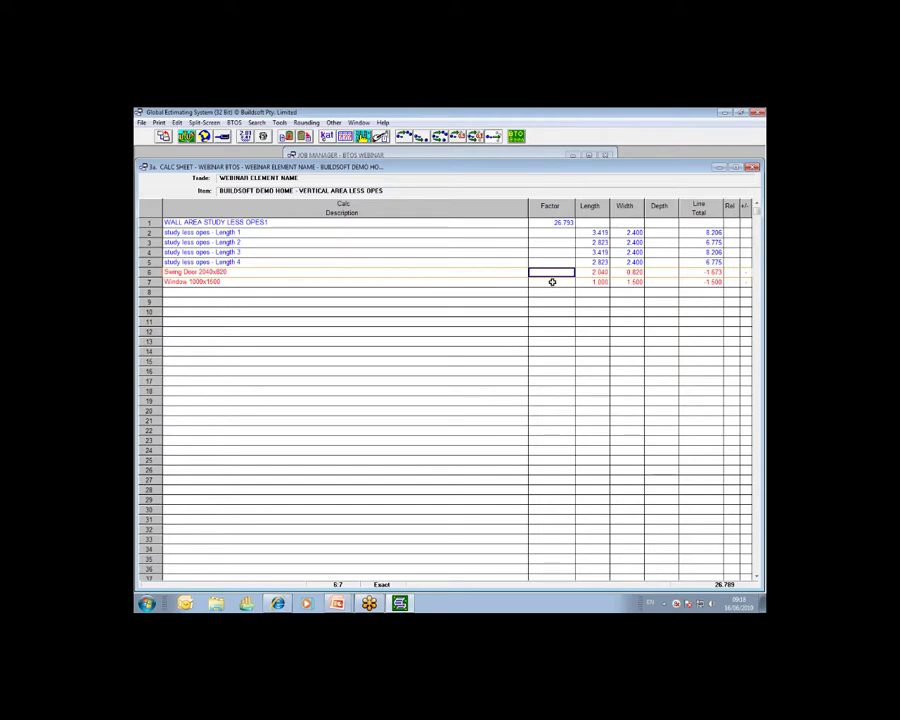
click(552, 282)
click(554, 274)
click(554, 282)
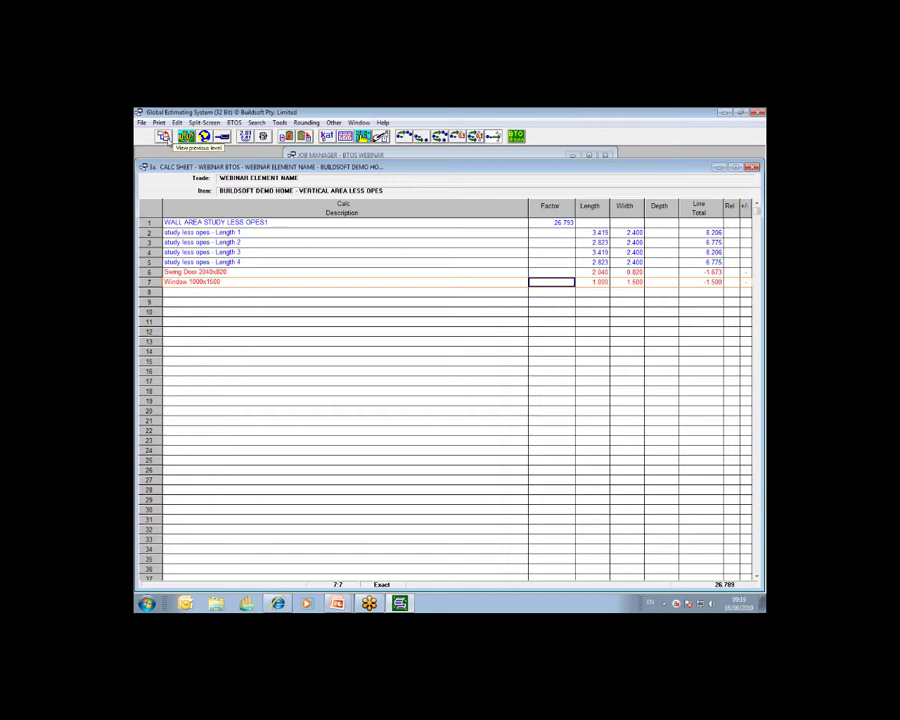
click(560, 223)
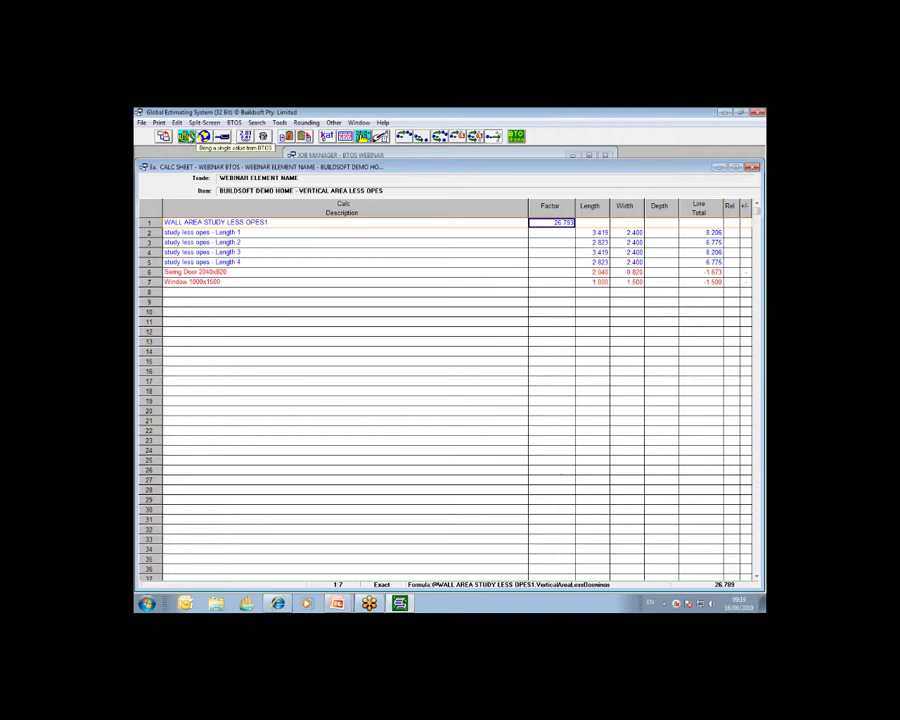
Step: Reopen the study wall drawing in BTOS and look through the opening types available for adding, without adding an opening
click(203, 137)
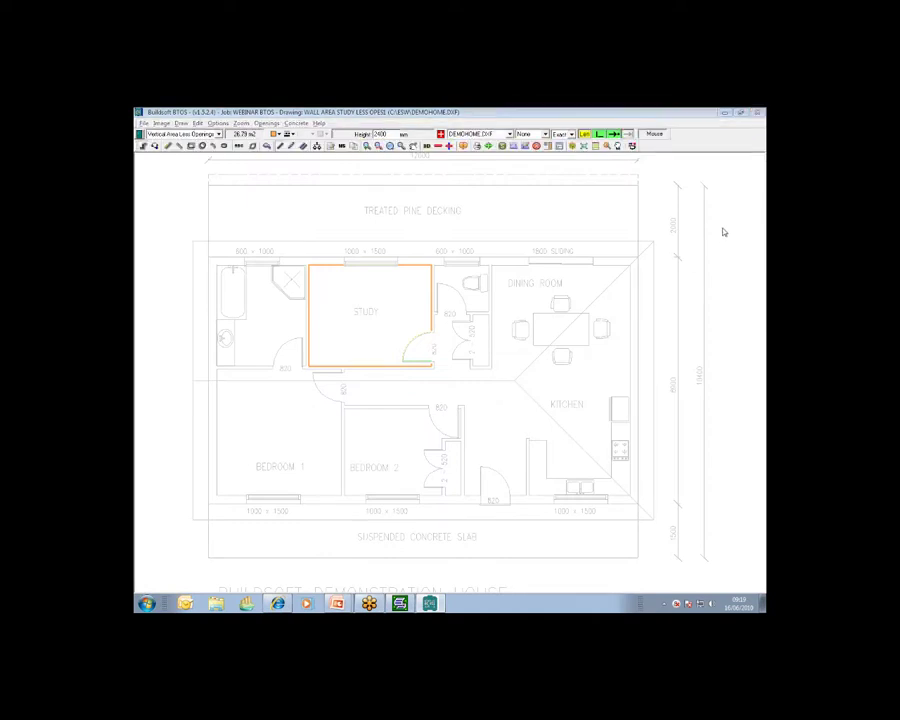
click(579, 145)
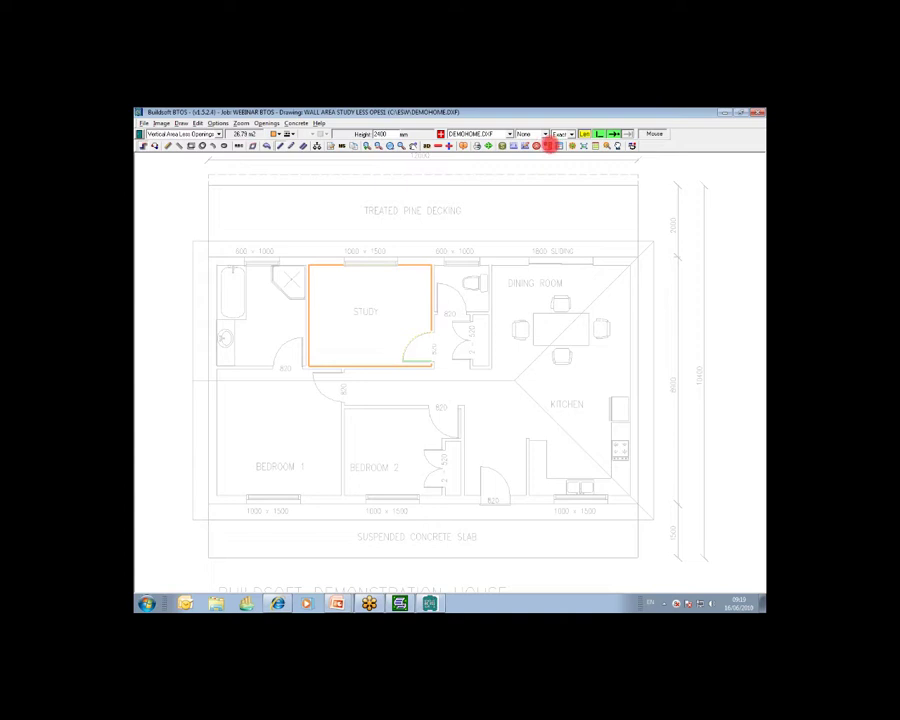
click(552, 146)
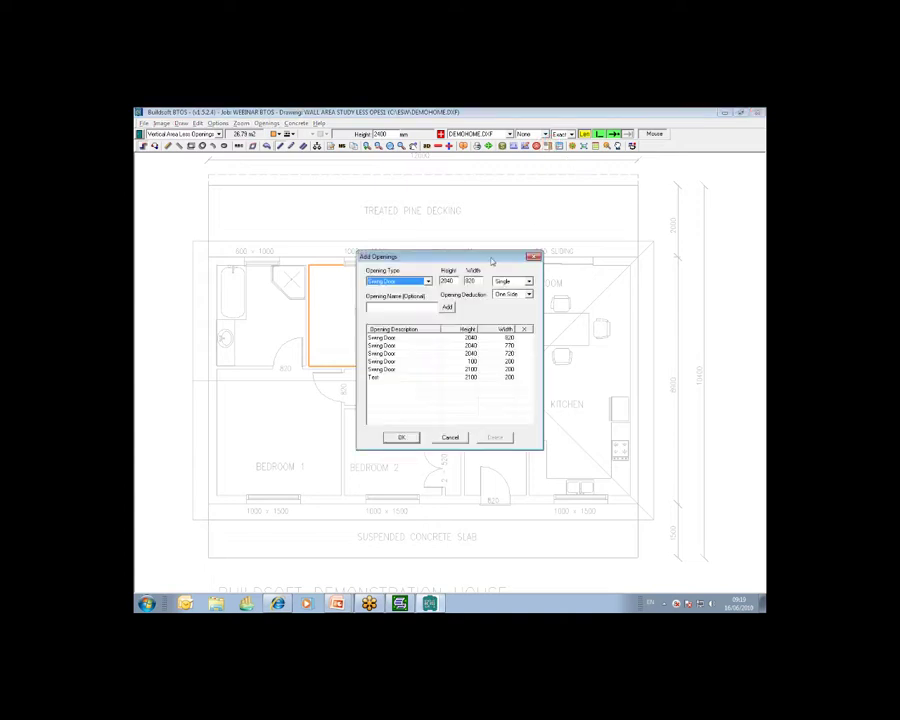
click(429, 285)
click(425, 292)
click(429, 283)
click(405, 299)
click(455, 440)
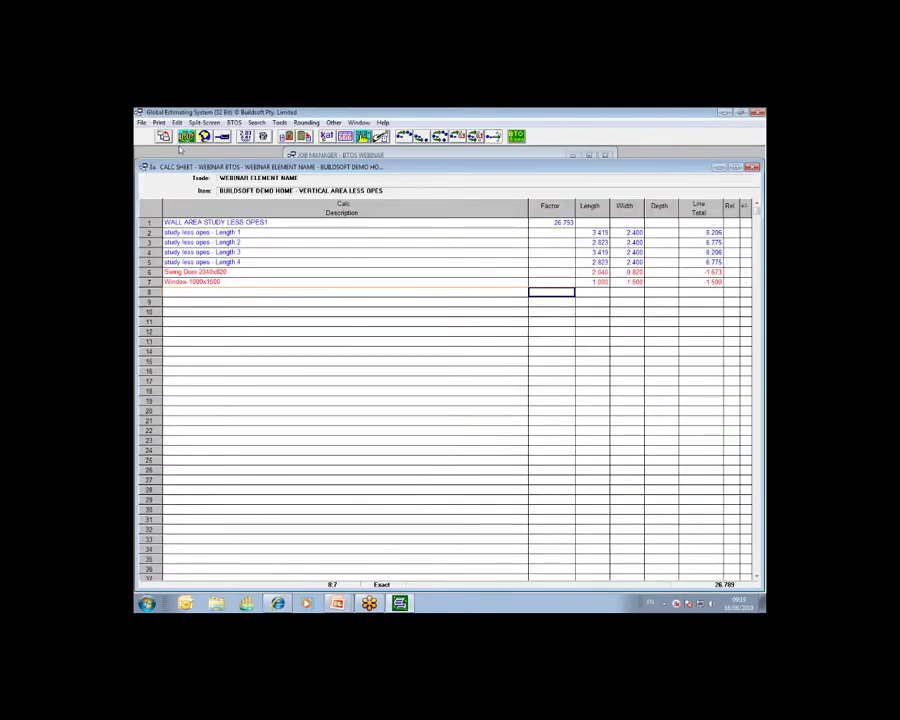
Step: Return to the trade breakup and open the calc sheet for the BUILDSOFT DEMO HOME - CURVED WORK item
click(168, 136)
key(Down)
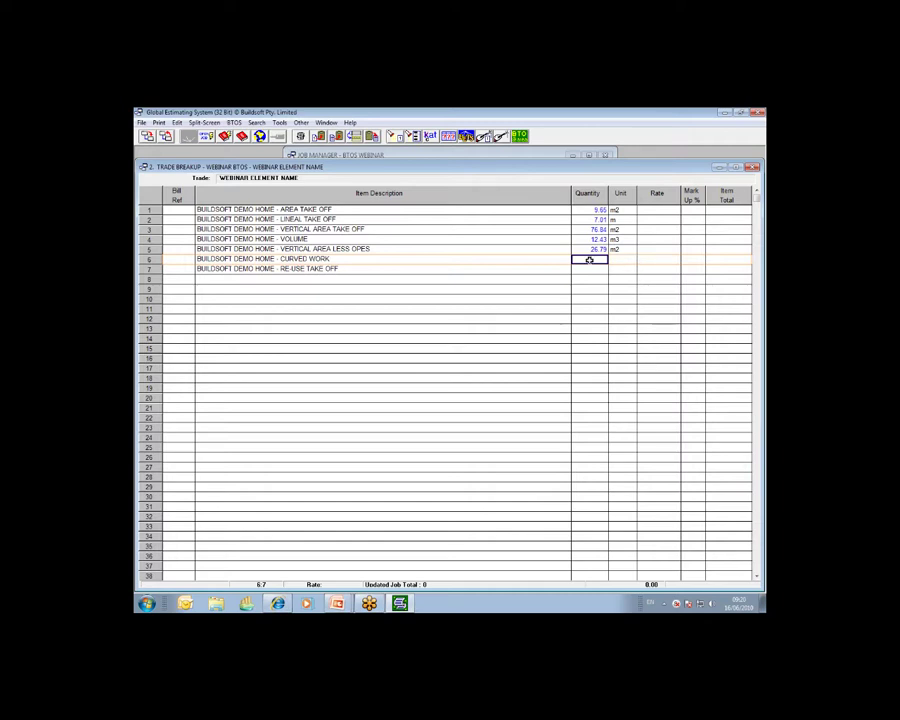
double_click(590, 260)
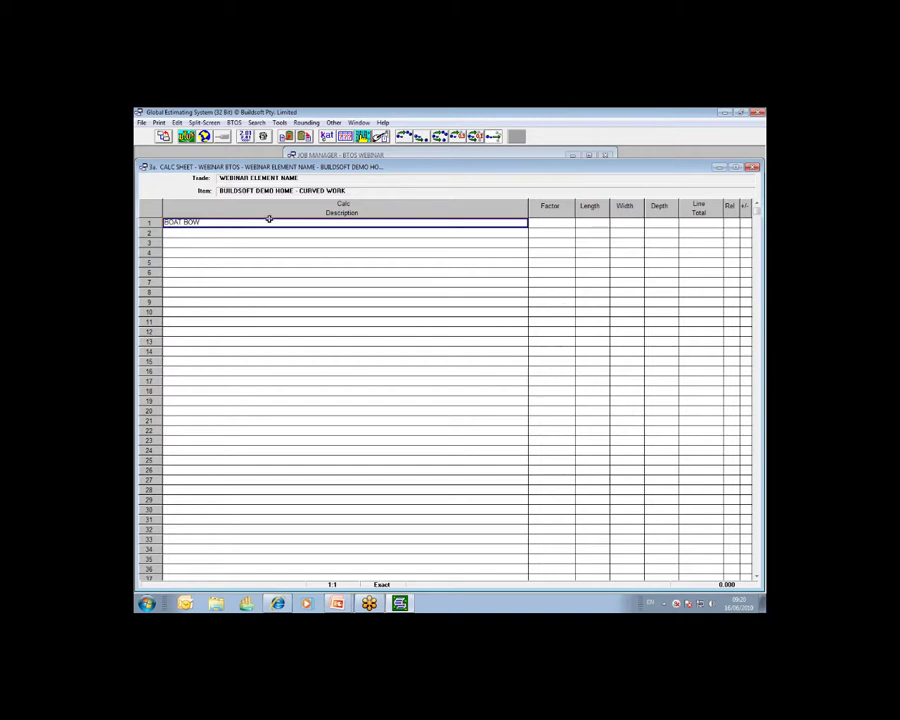
Step: Complete the first line's description as BOAT BOW1 and open its BTOS drawing to bring back a single value
click(238, 223)
text(1)
key(Return)
click(687, 255)
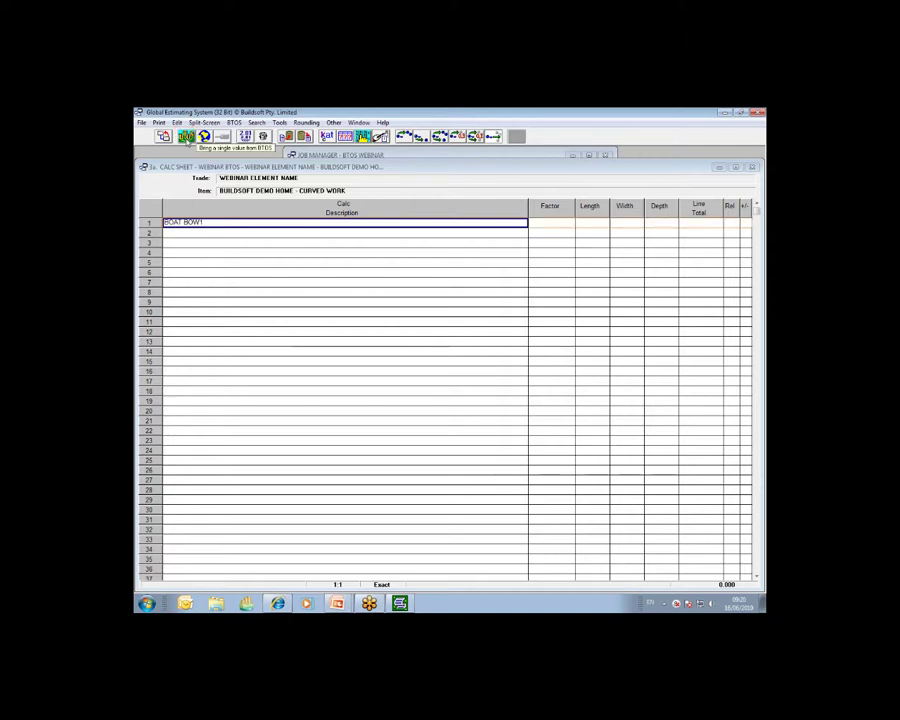
click(186, 137)
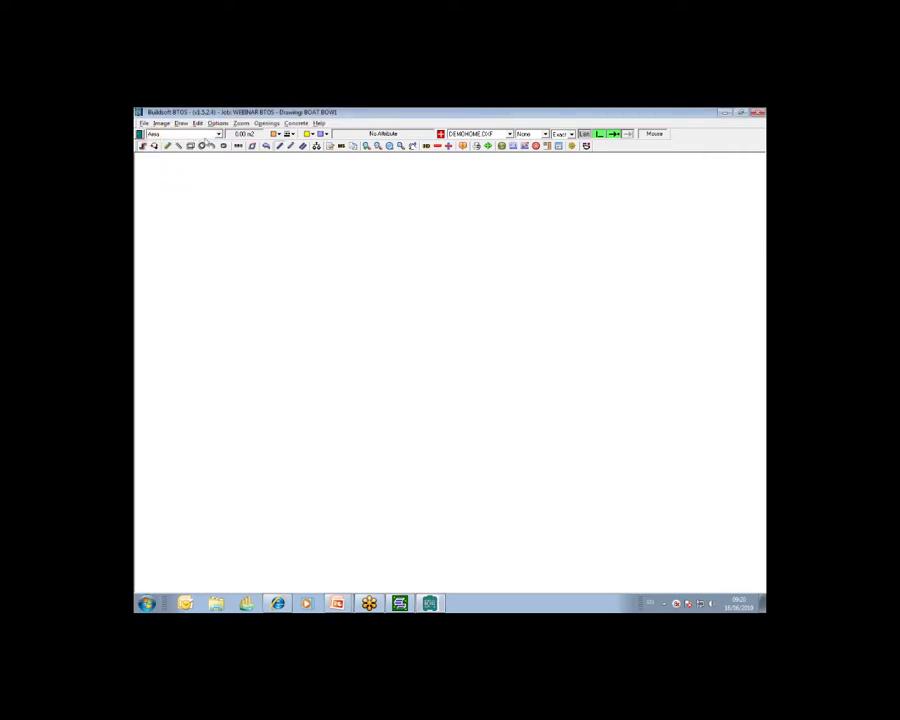
Step: Set the measurement type to Lineal Metres and choose the thick solid line style
click(218, 135)
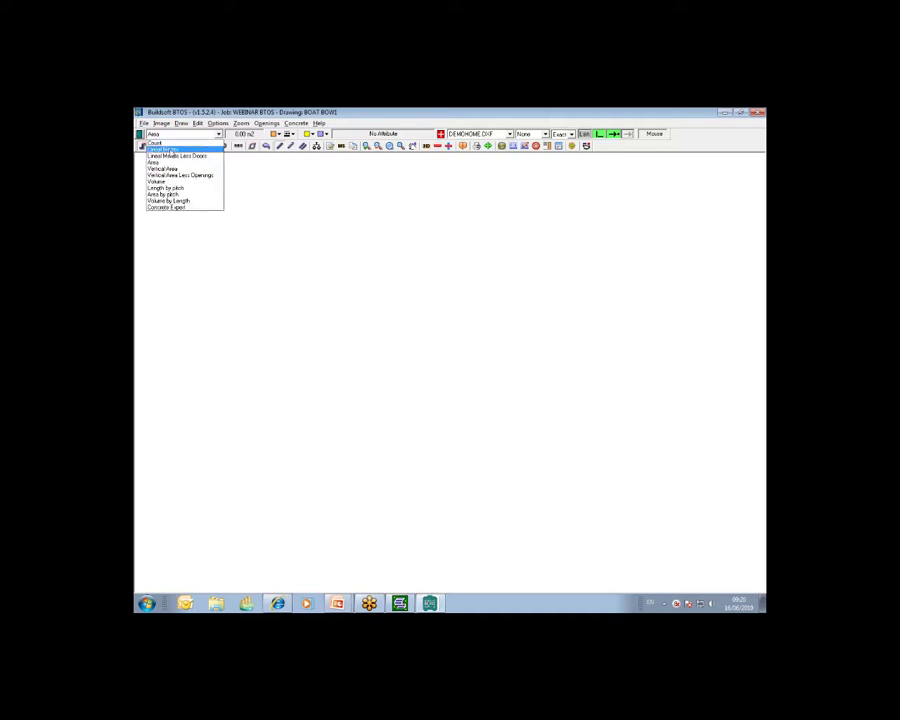
click(172, 148)
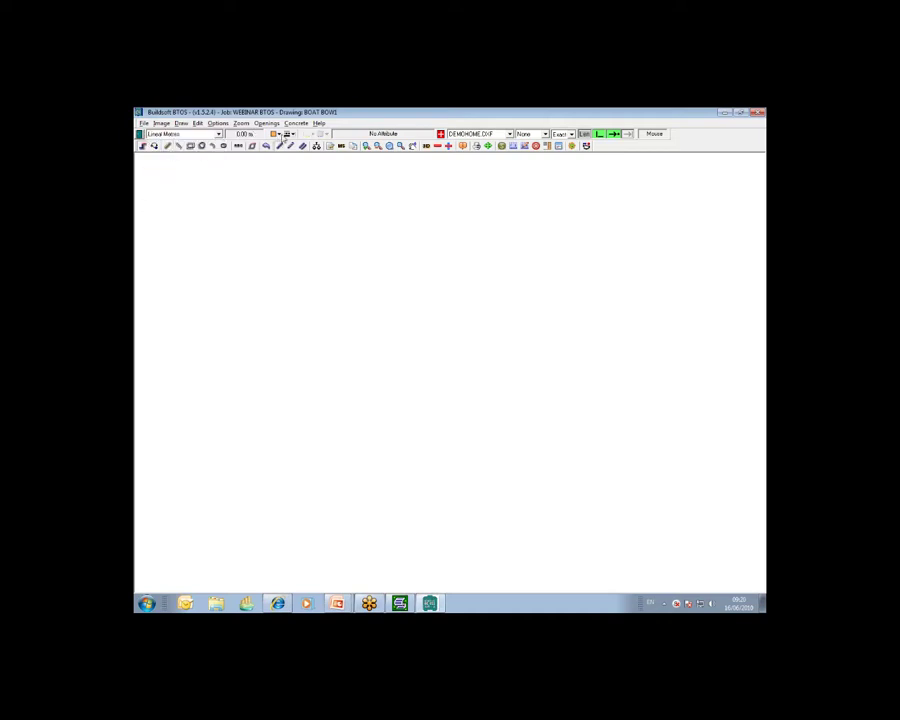
click(294, 146)
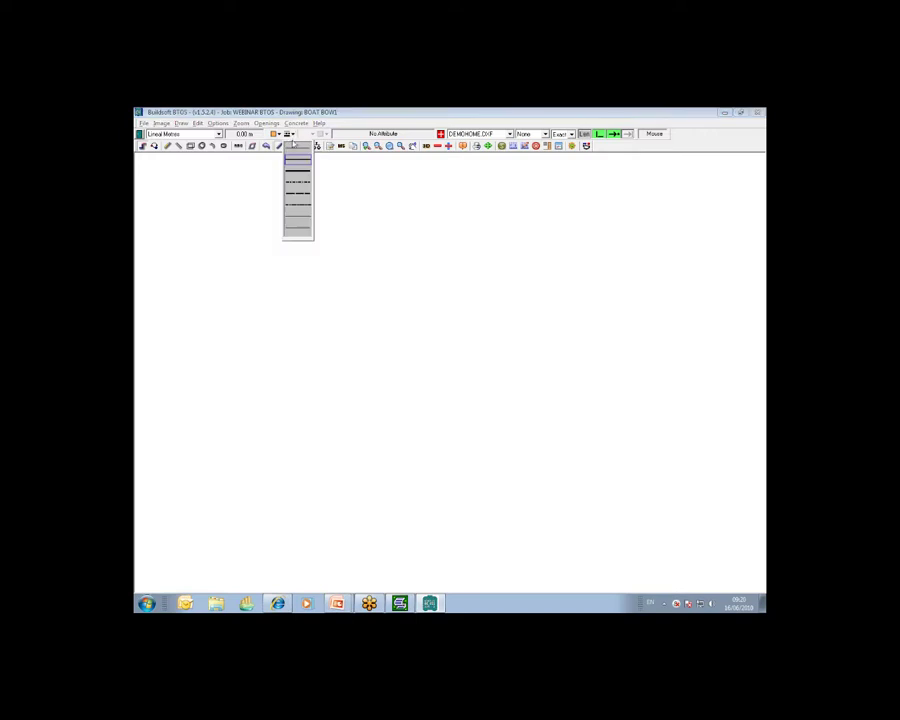
click(294, 168)
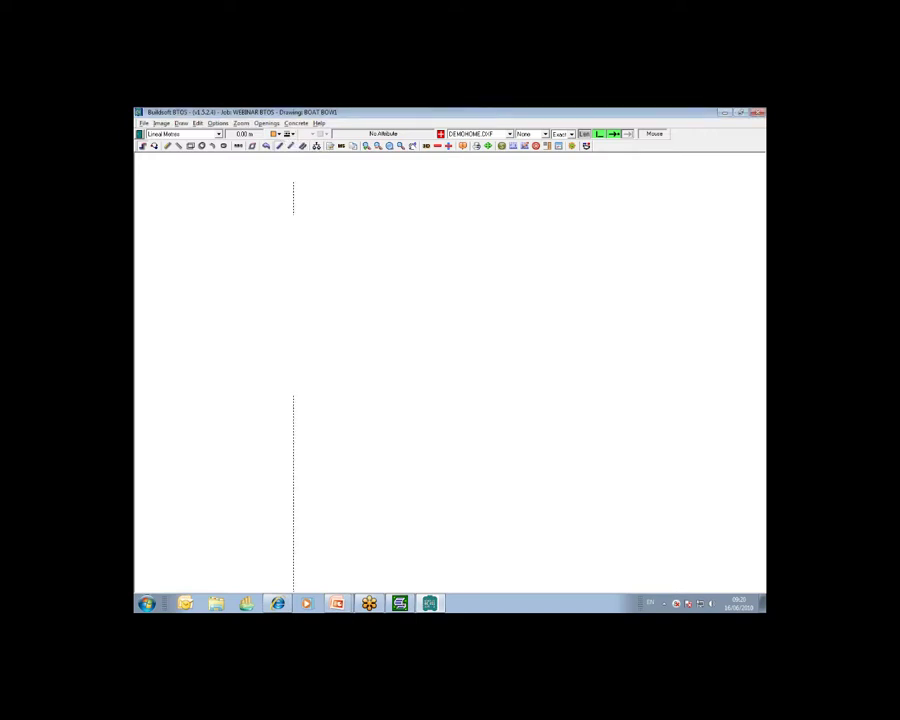
Step: Add the boat1 bitmap from the ESW folder to the job's image list, mark it as shown and load it
click(162, 123)
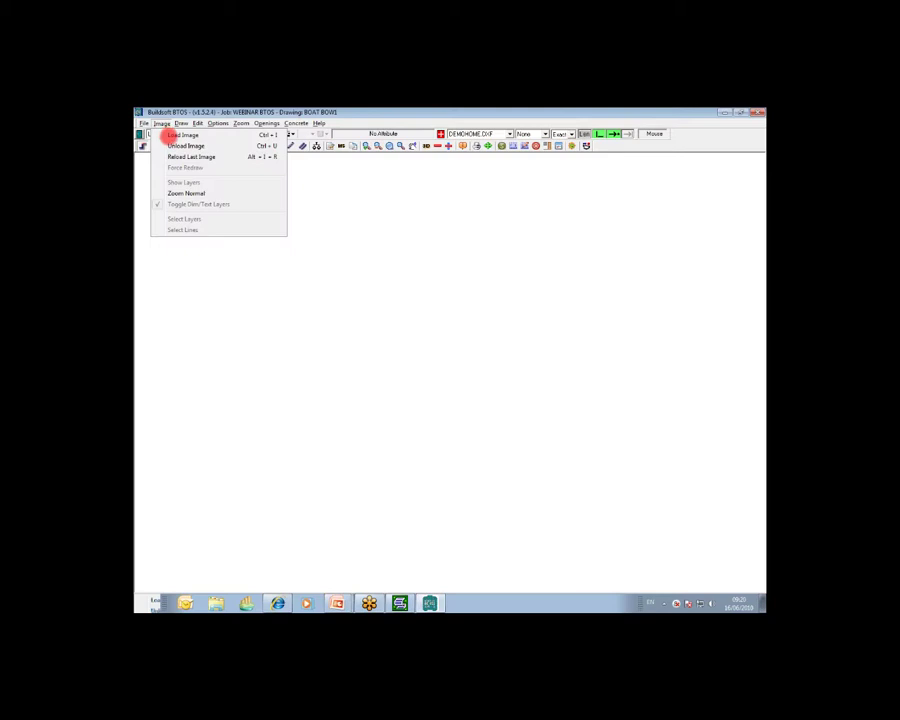
click(182, 135)
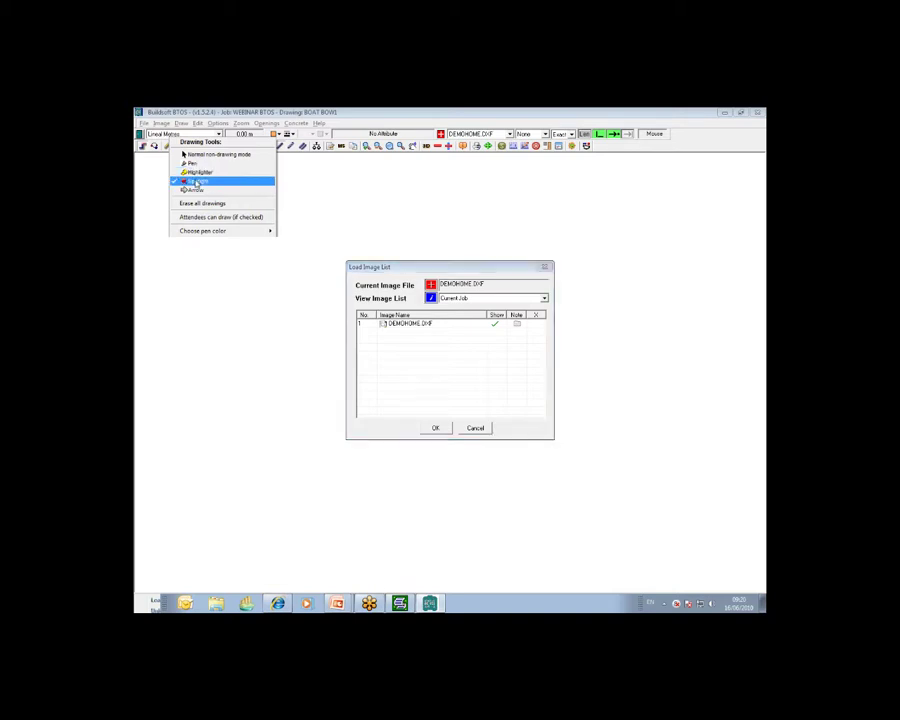
click(193, 180)
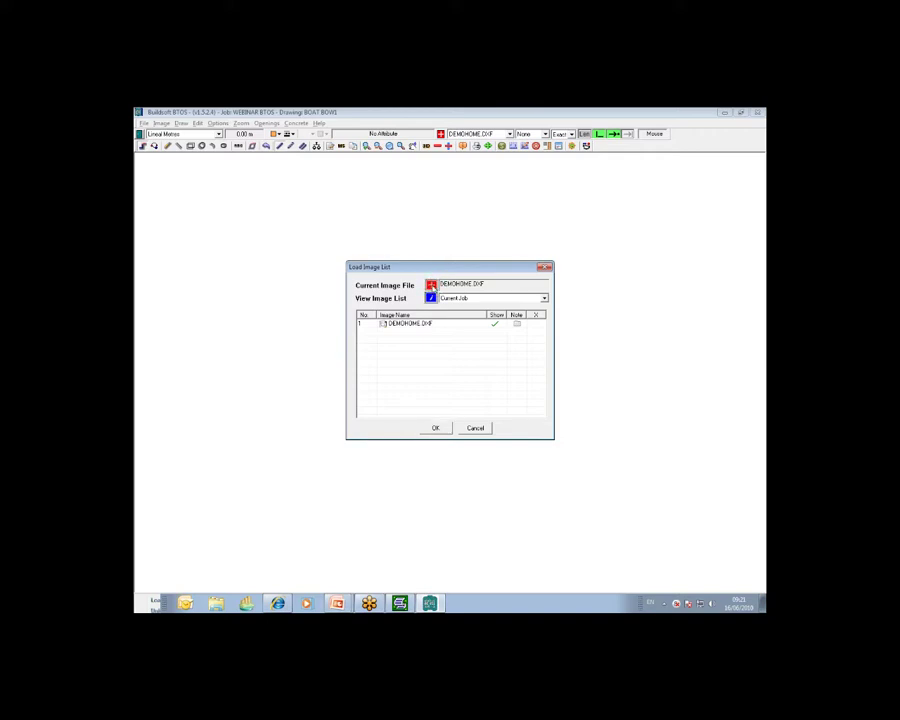
click(431, 285)
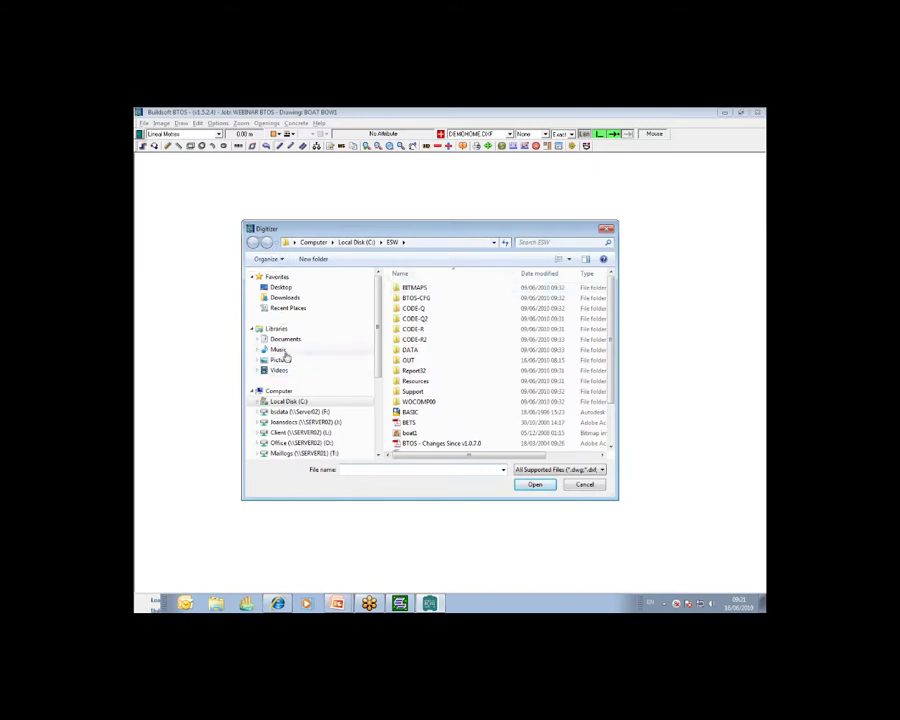
click(409, 433)
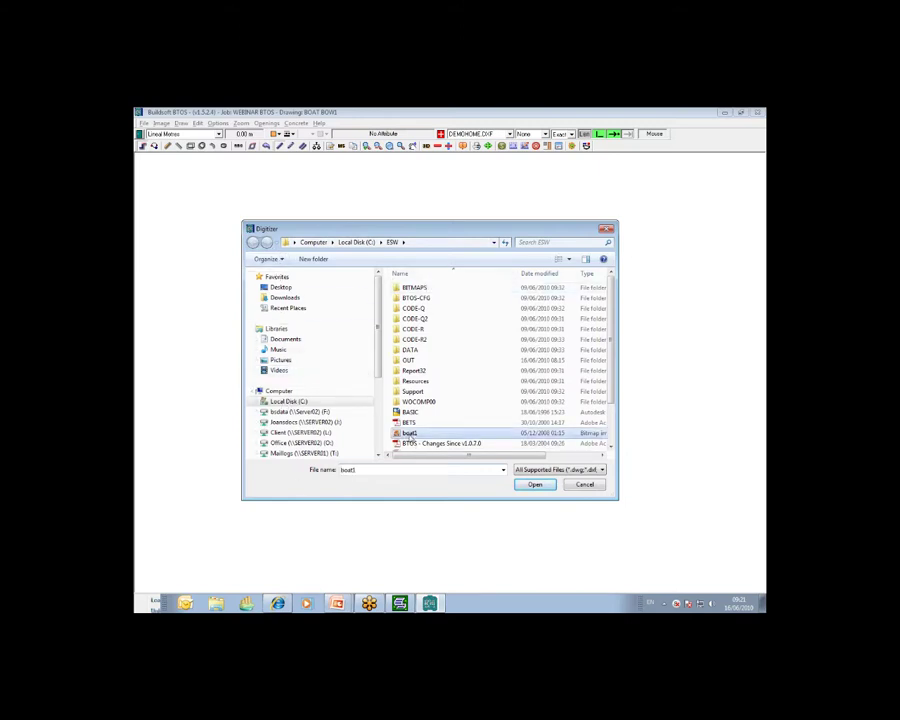
click(545, 455)
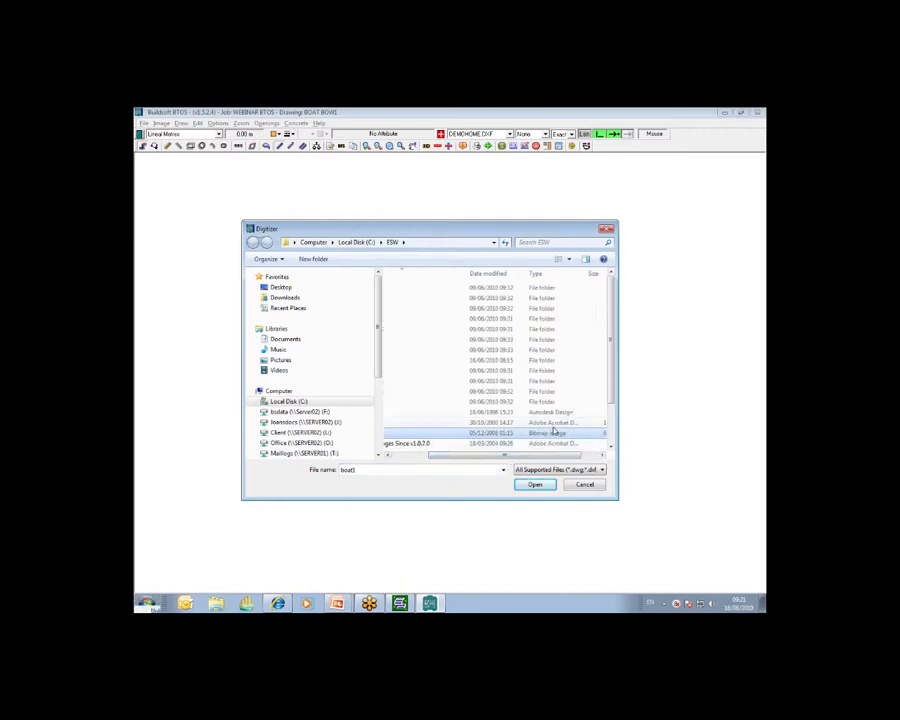
drag(535, 457, 499, 459)
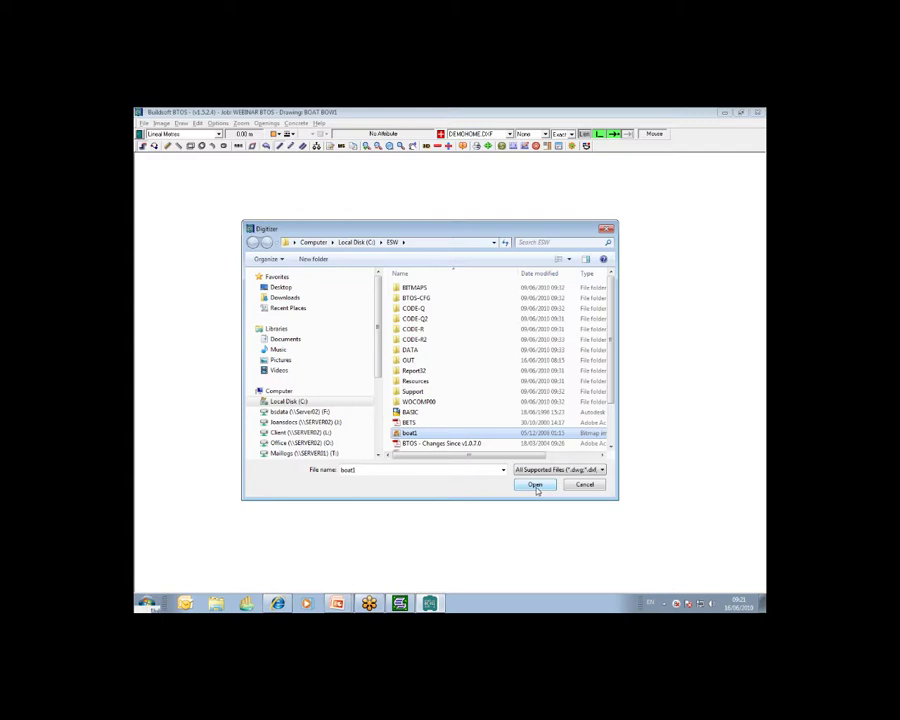
click(535, 485)
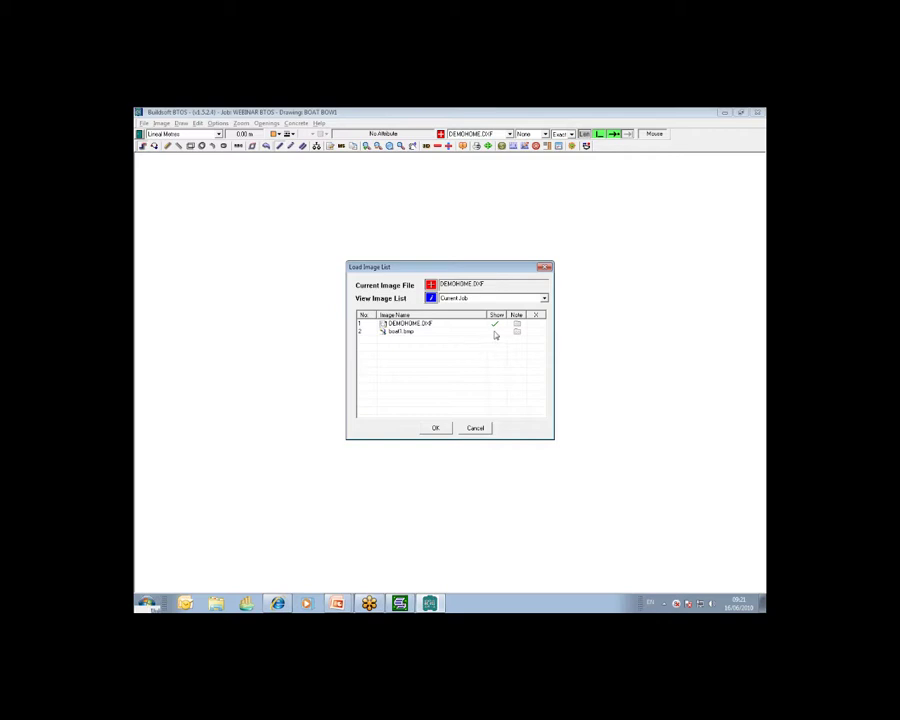
click(494, 332)
click(437, 429)
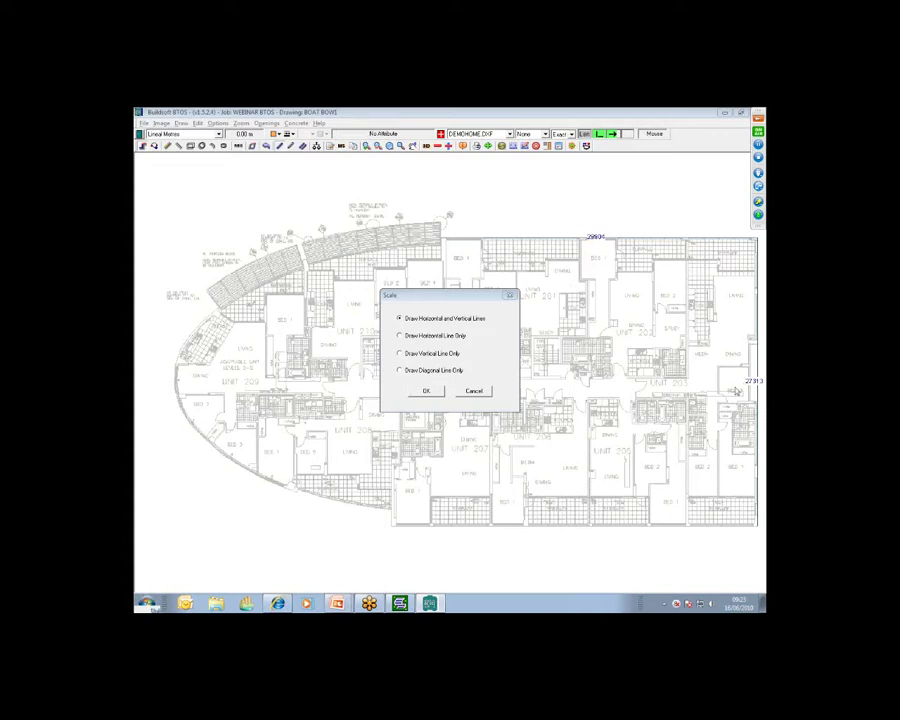
Step: Scale the image with horizontal and vertical lines, giving the horizontal line along the building's upper edge an actual length of 29904 mm
click(426, 391)
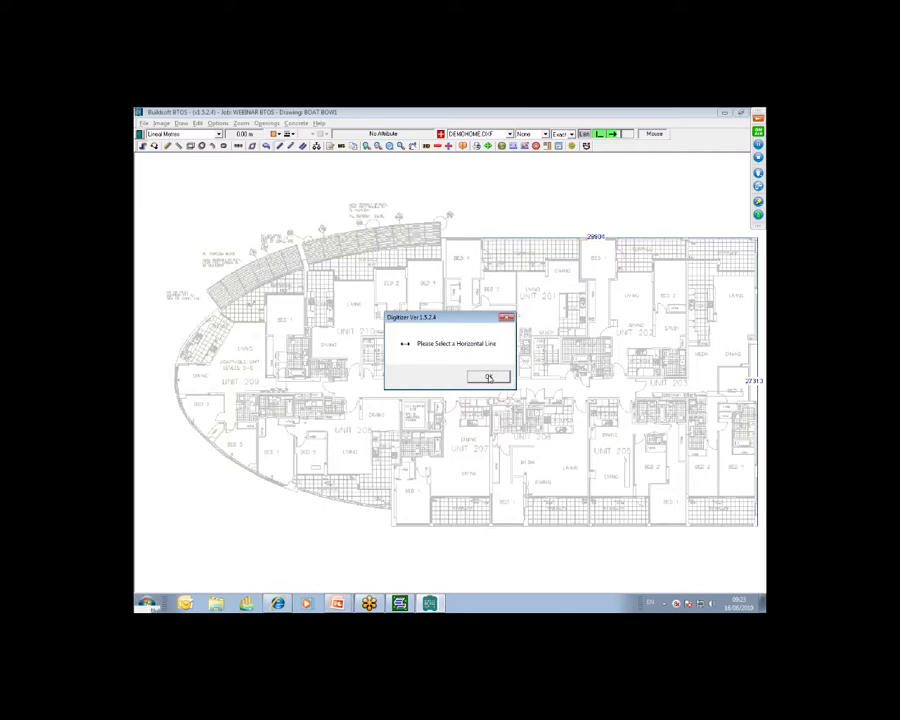
click(488, 377)
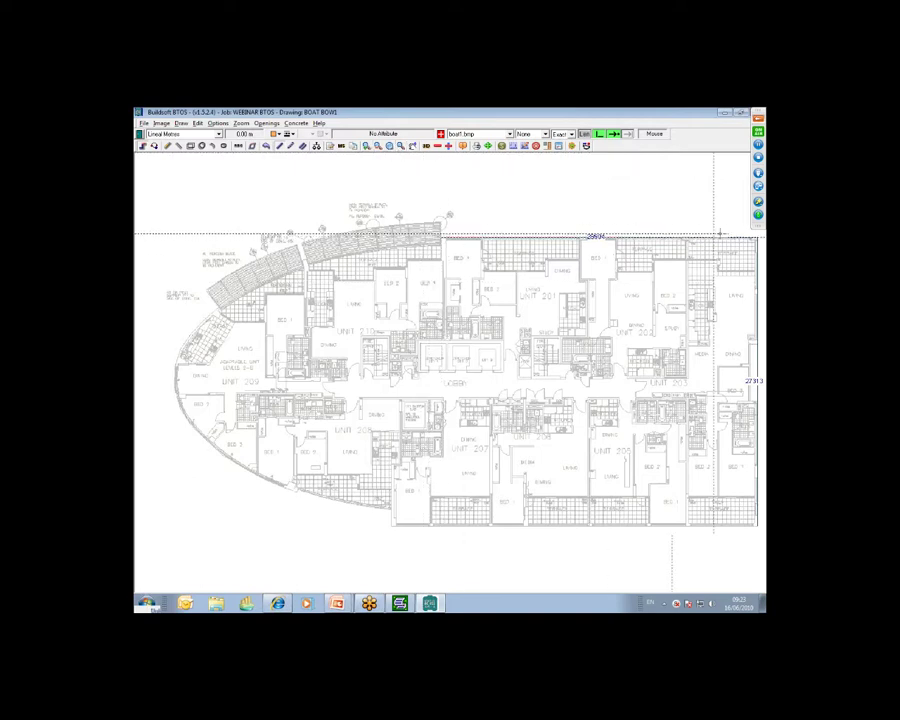
click(757, 238)
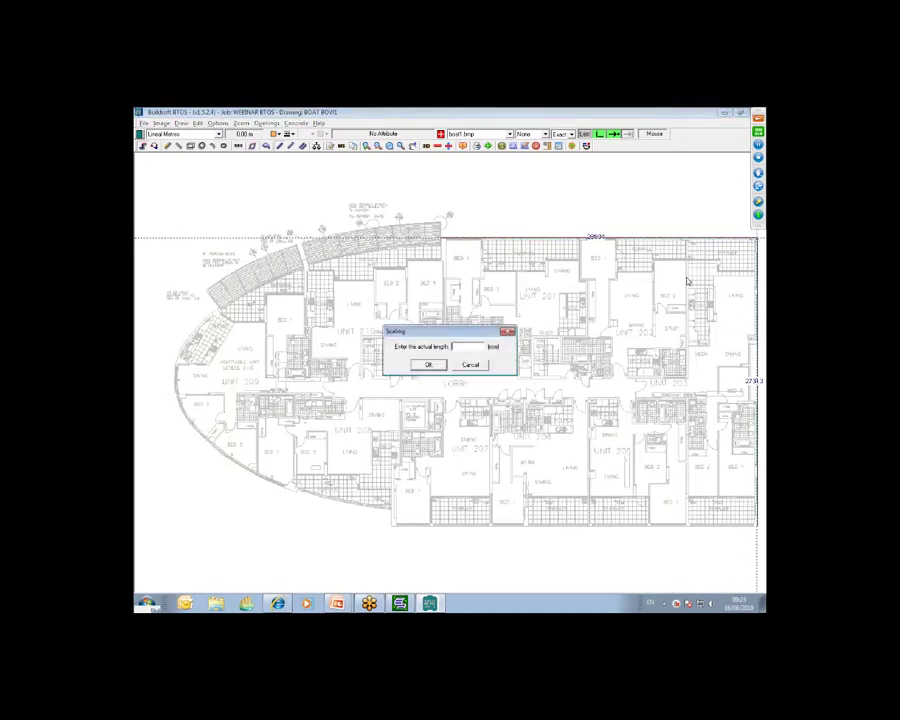
text(29904)
click(436, 366)
Step: Draw the vertical scale line along the building's end wall and set its actual length to 27313 mm
click(484, 376)
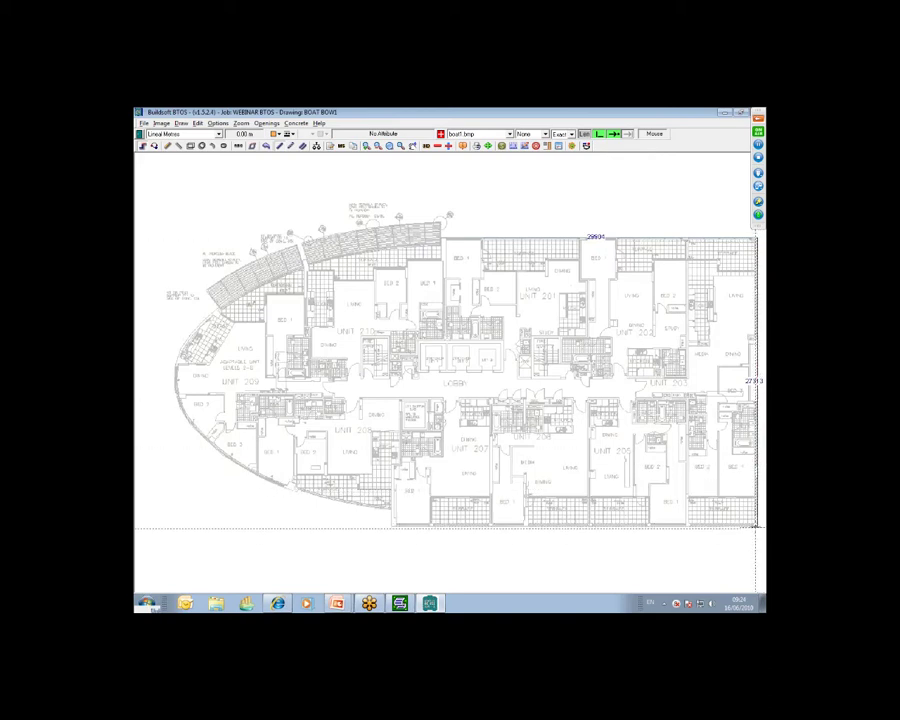
click(756, 527)
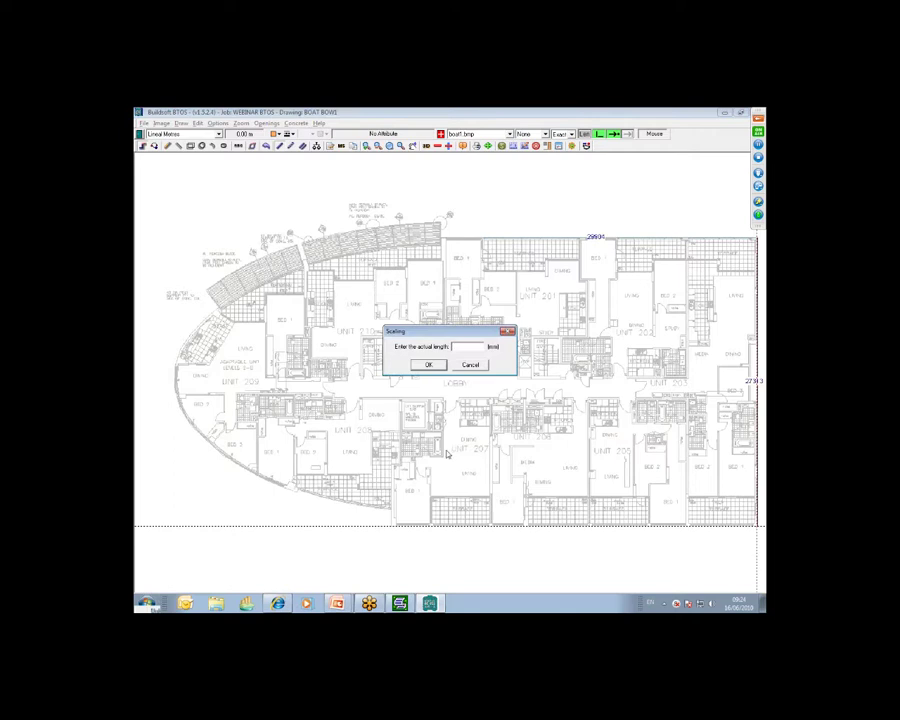
text(27313)
key(Return)
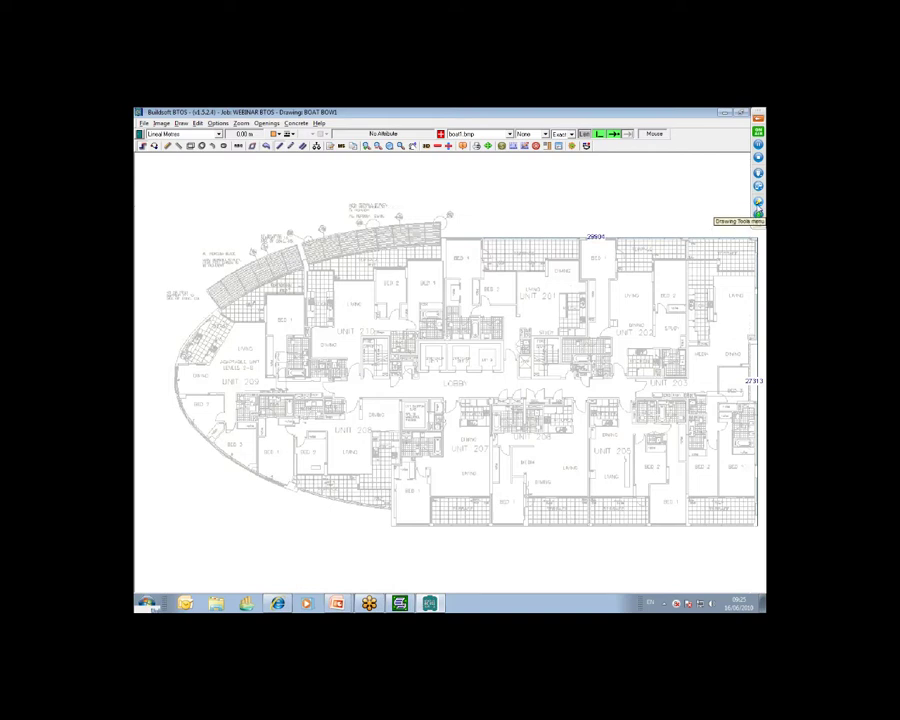
click(758, 212)
click(693, 241)
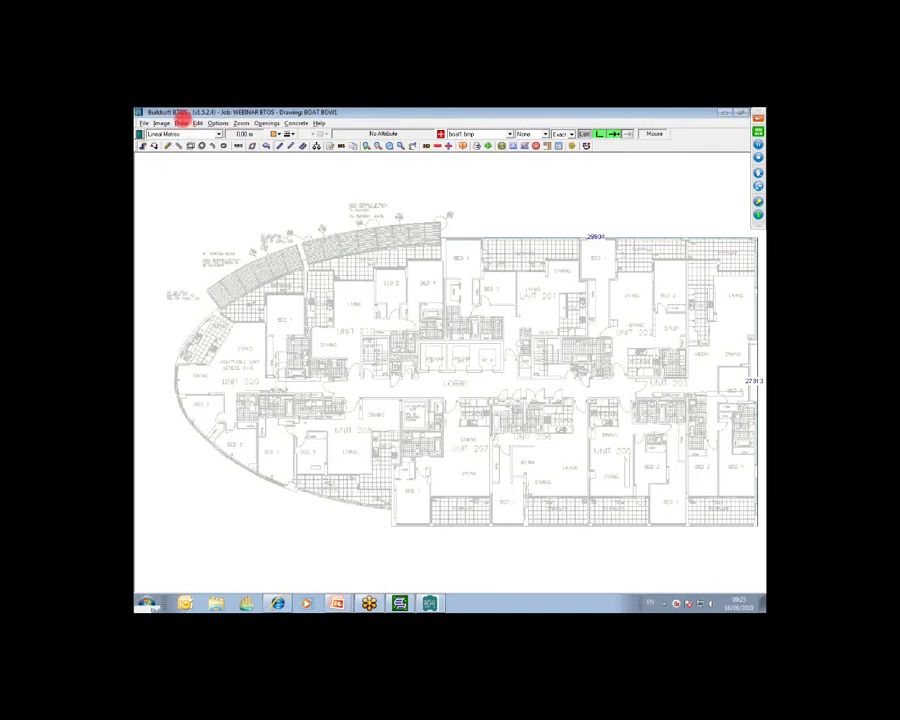
click(184, 124)
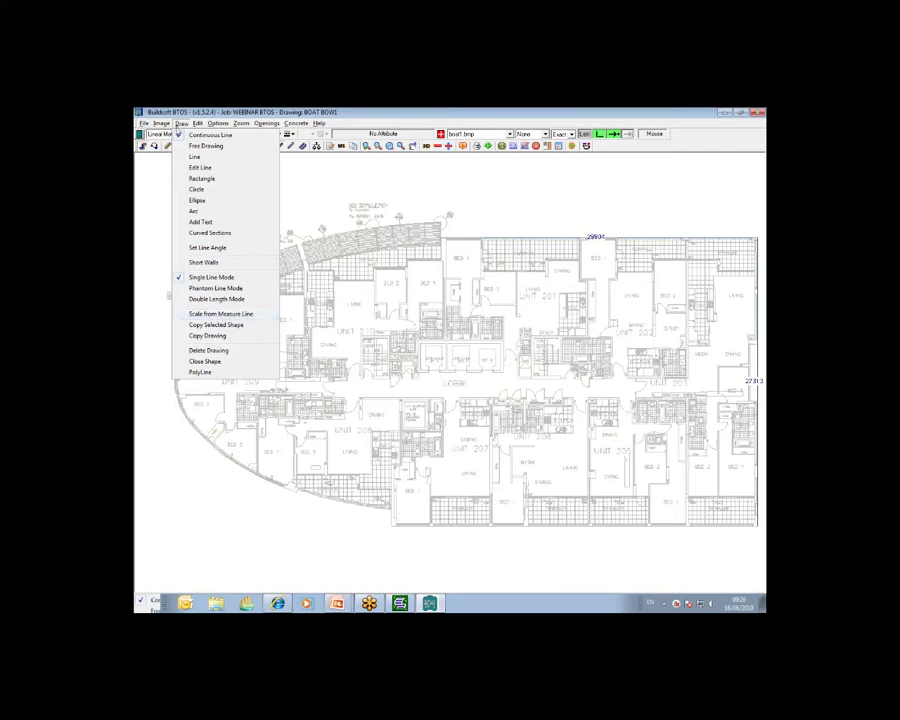
click(167, 138)
click(161, 123)
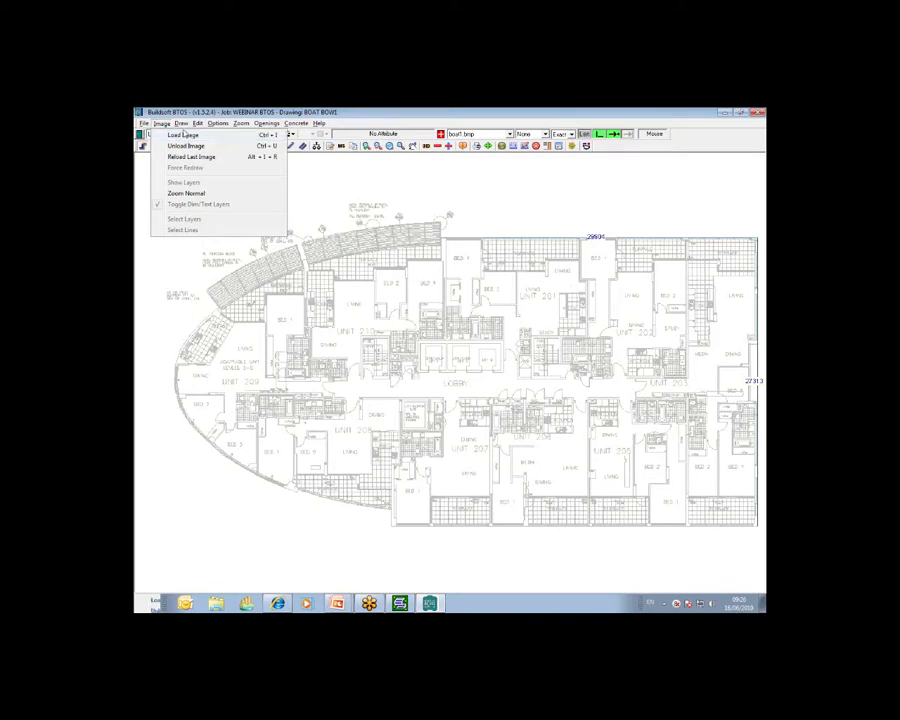
mouse_move(182, 124)
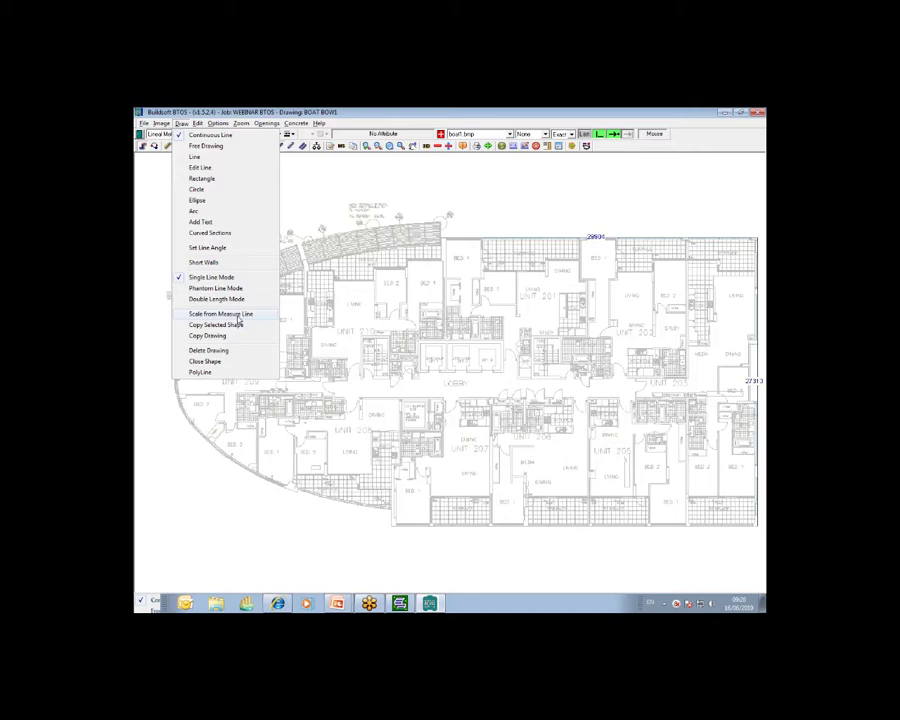
click(587, 112)
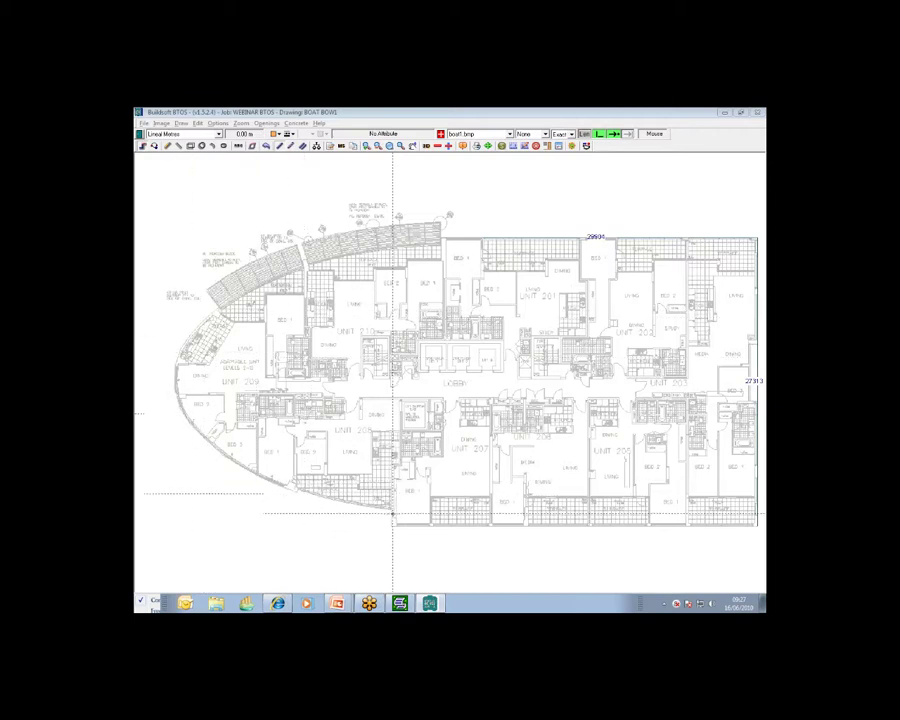
Step: Trace the curved outer wall of Unit 209 with Curved Sections, from the balcony's upper corner to Bed 1's far corner, about 23.54 m long
click(391, 146)
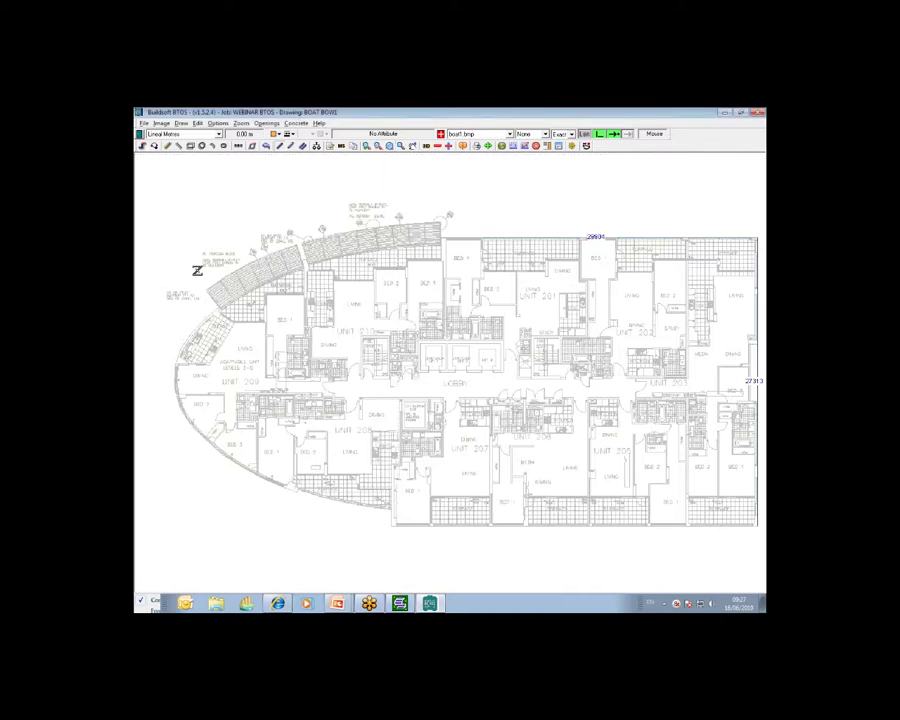
click(146, 287)
right_click(141, 288)
mouse_move(141, 288)
mouse_down()
mouse_move(346, 492)
mouse_move(423, 522)
mouse_up()
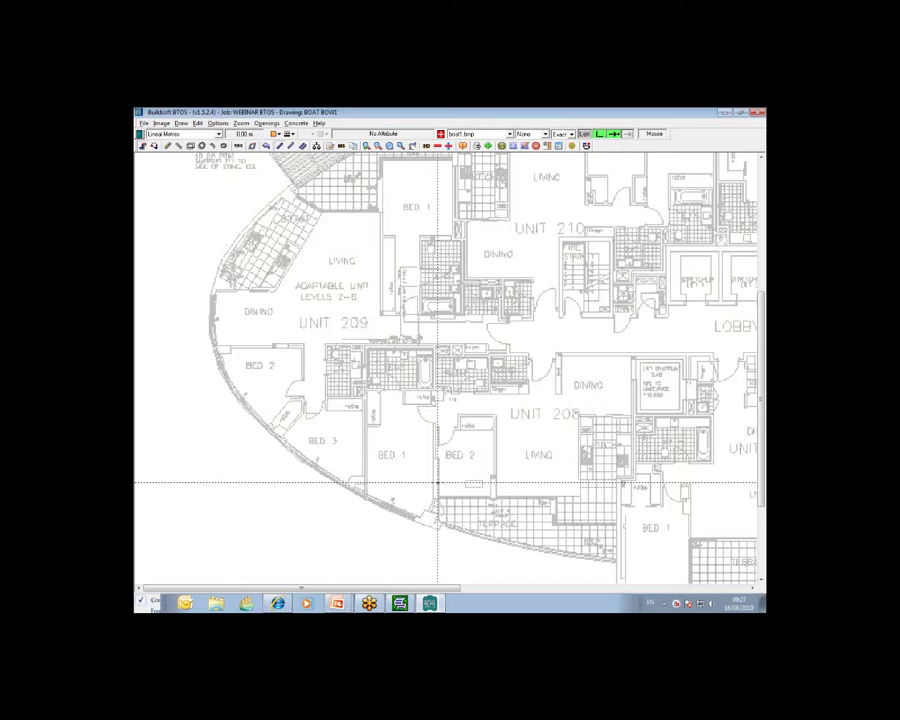
click(182, 124)
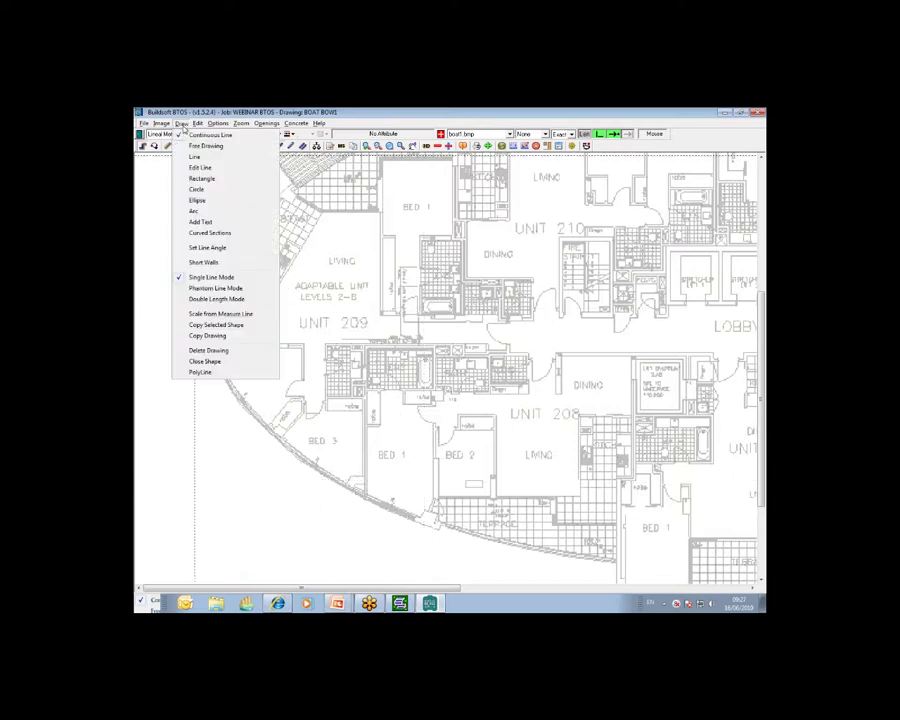
click(211, 234)
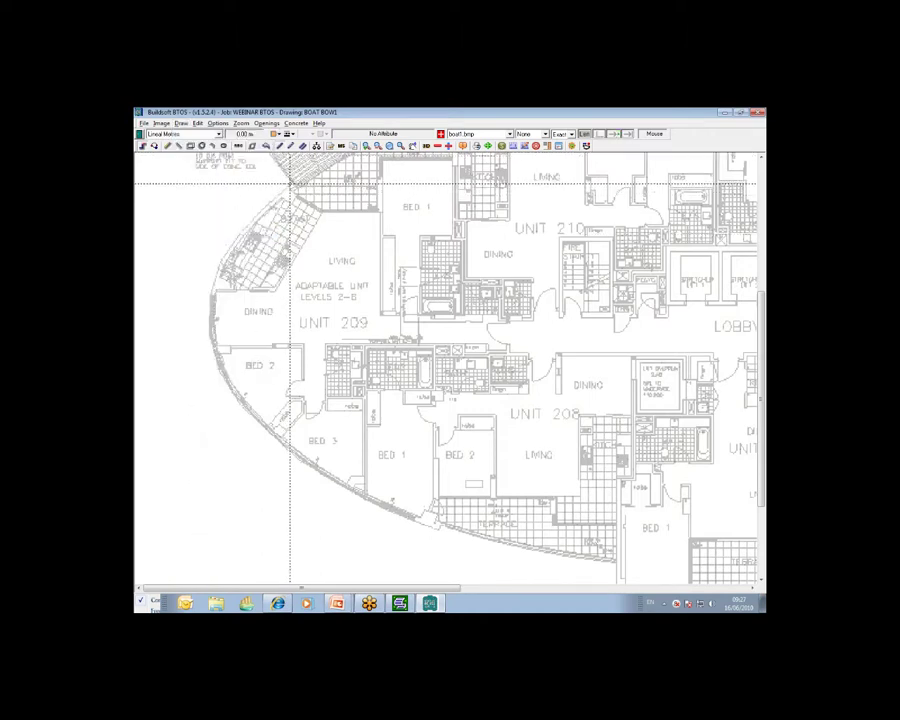
click(290, 183)
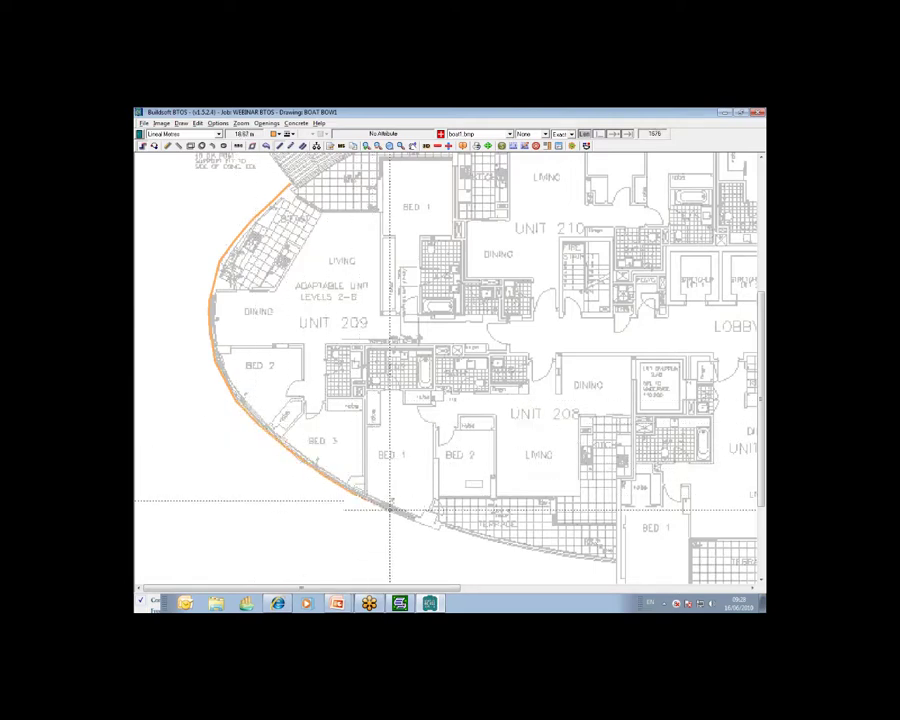
click(413, 517)
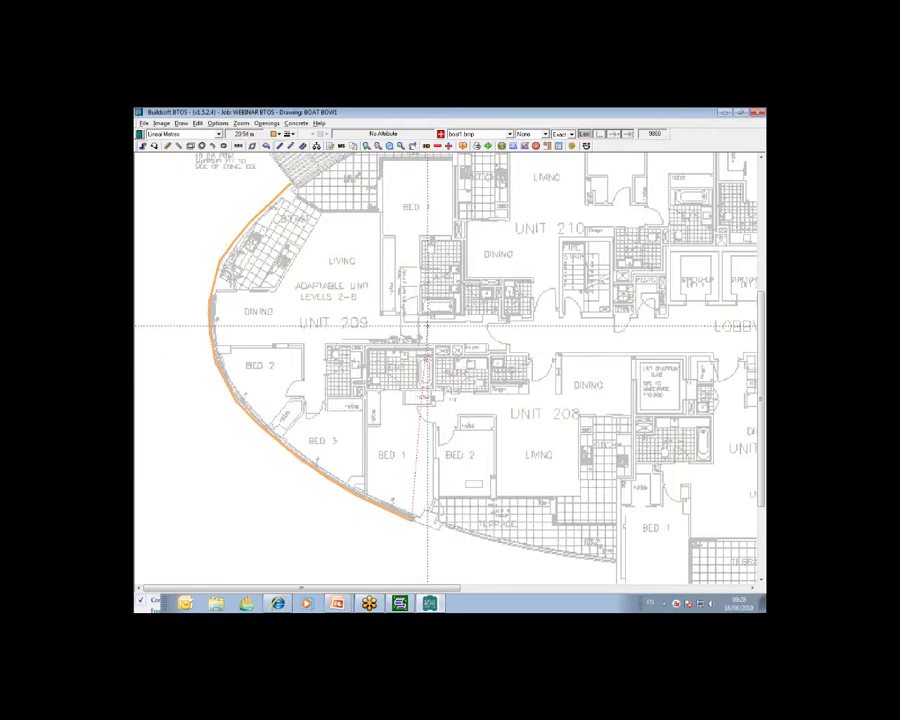
right_click(427, 325)
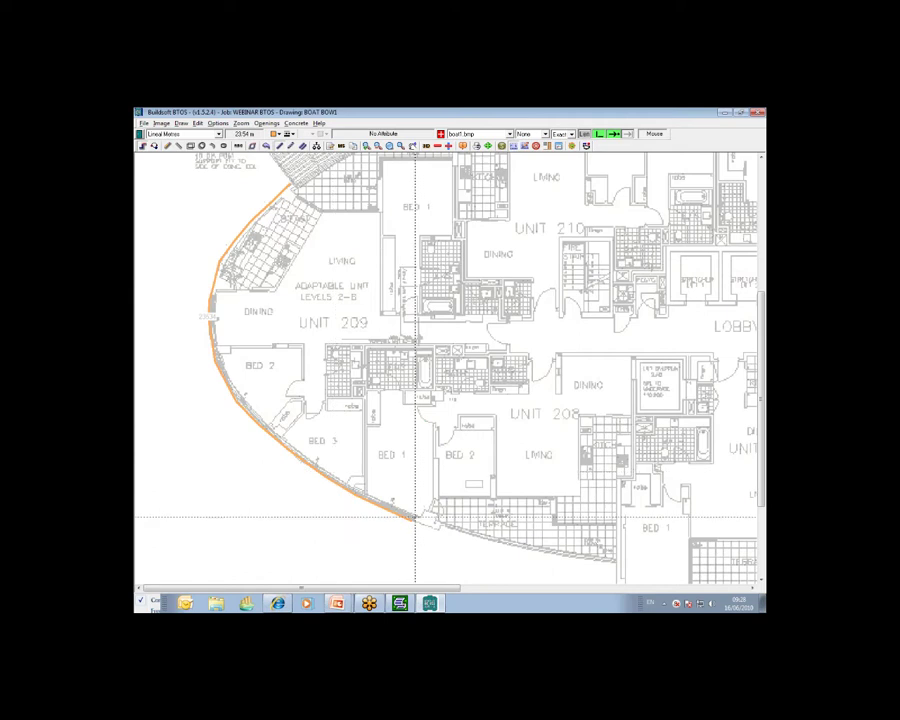
Step: Undo the traced curved wall line around Unit 209 completely
click(183, 124)
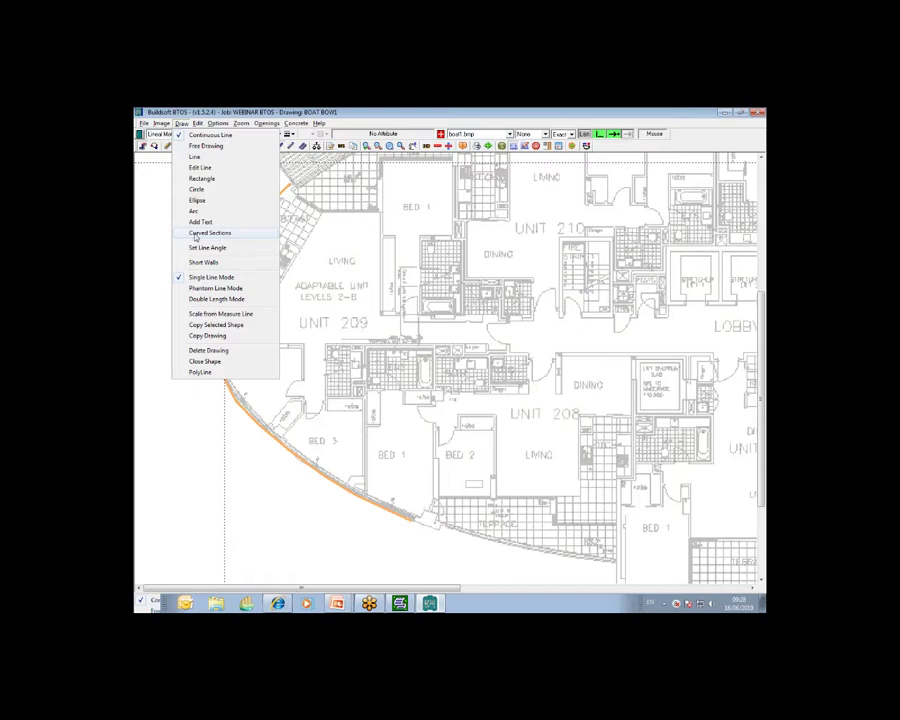
click(210, 233)
click(266, 123)
mouse_move(296, 123)
mouse_move(198, 124)
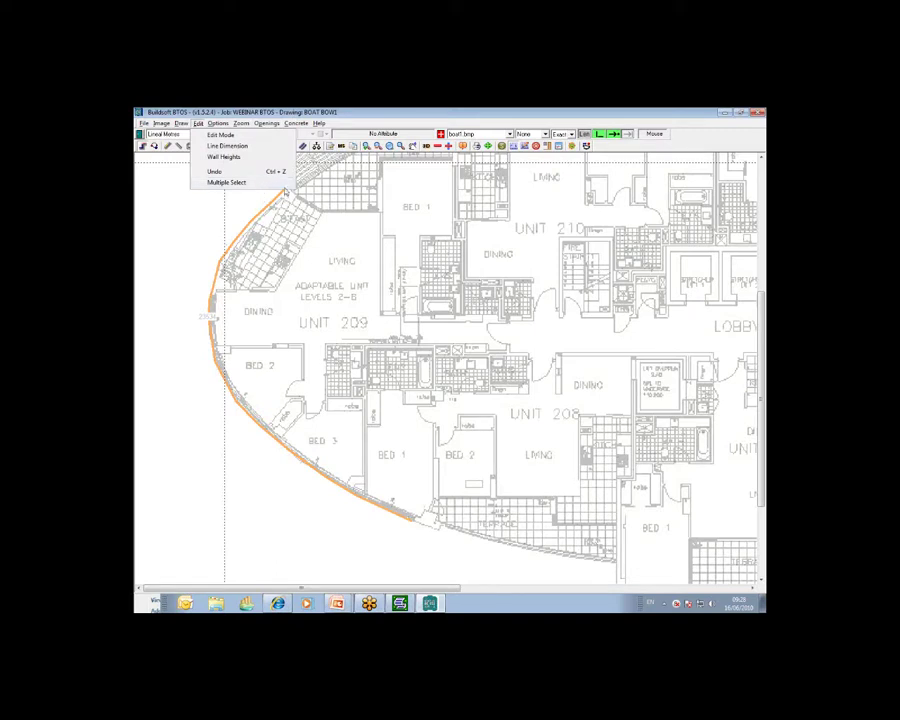
click(210, 380)
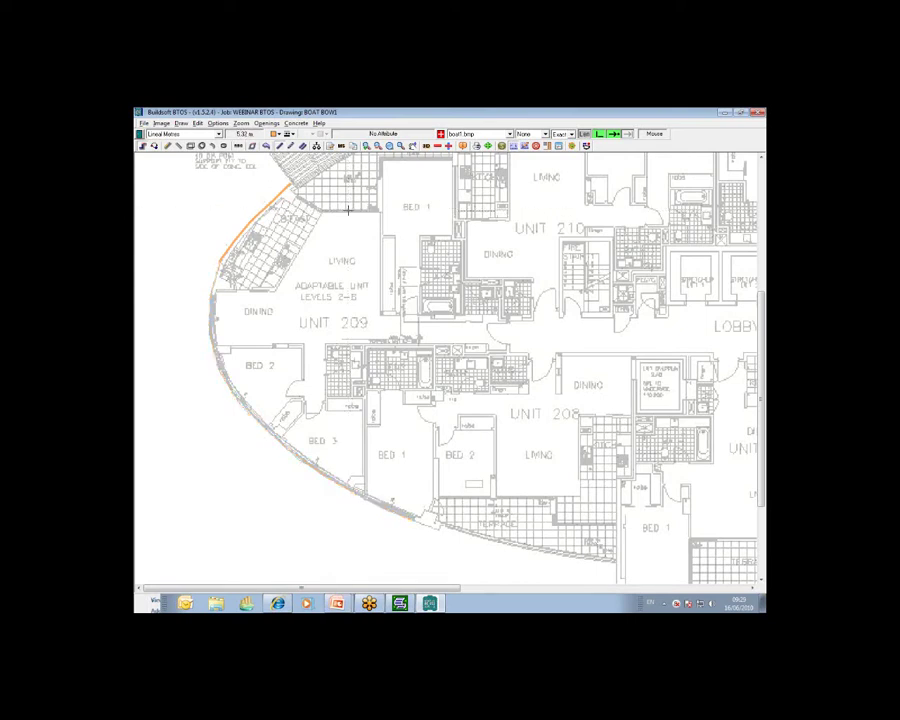
key(Escape)
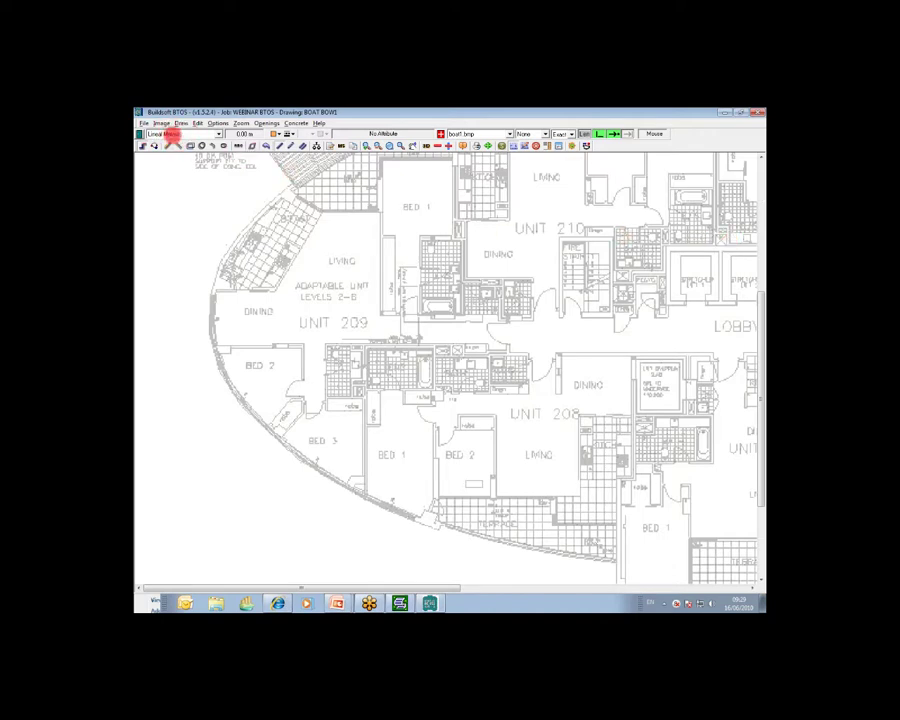
Step: Set the measurement type to Area and trace Unit 209's curved outer wall with Curved Sections, ending at Bed 1's far corner
click(190, 145)
click(192, 153)
click(185, 134)
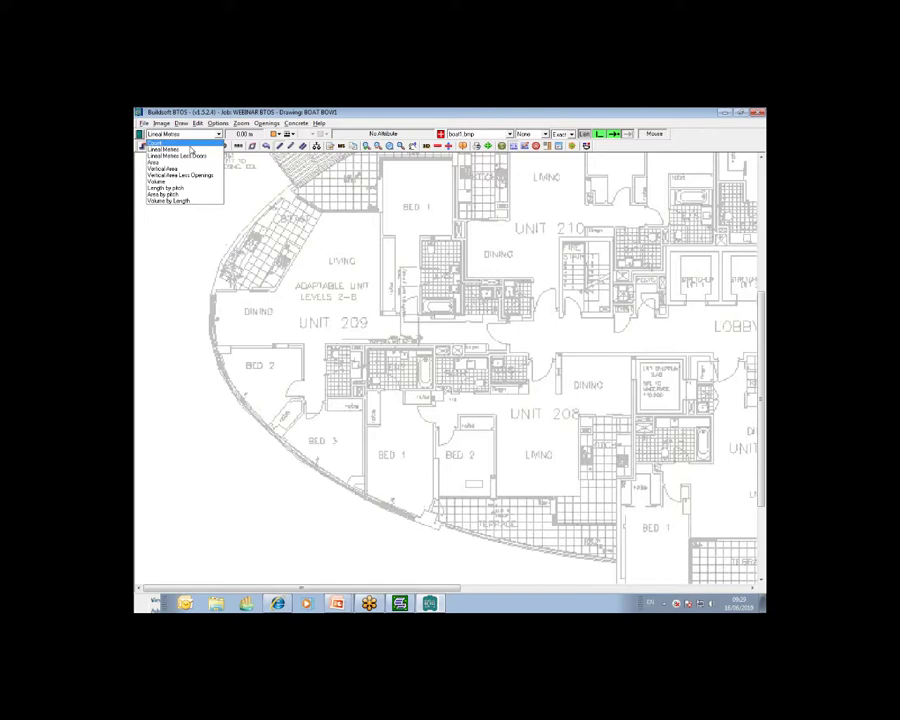
click(185, 162)
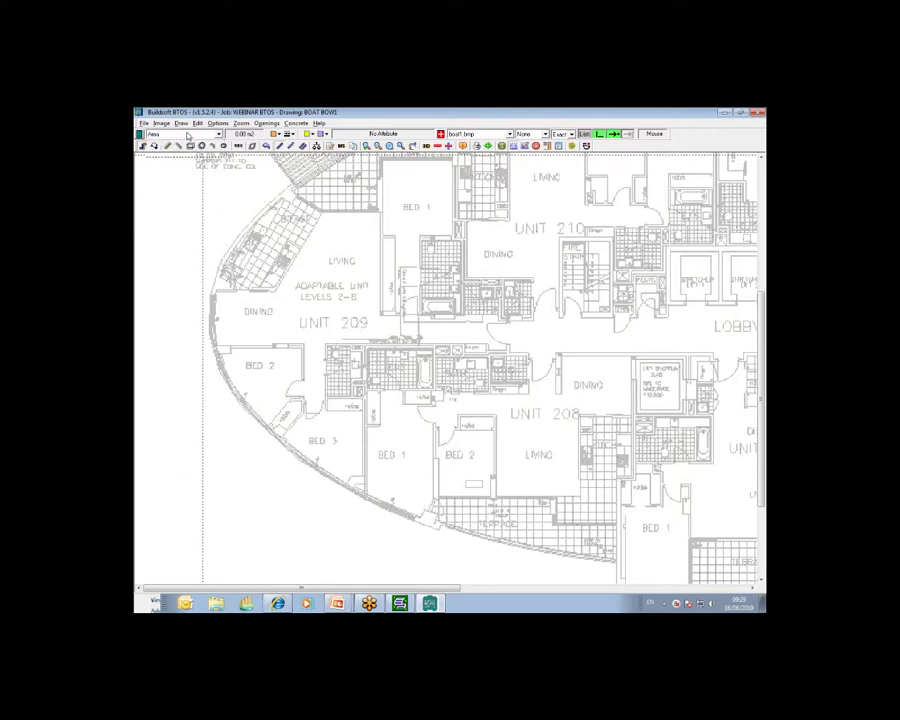
click(181, 123)
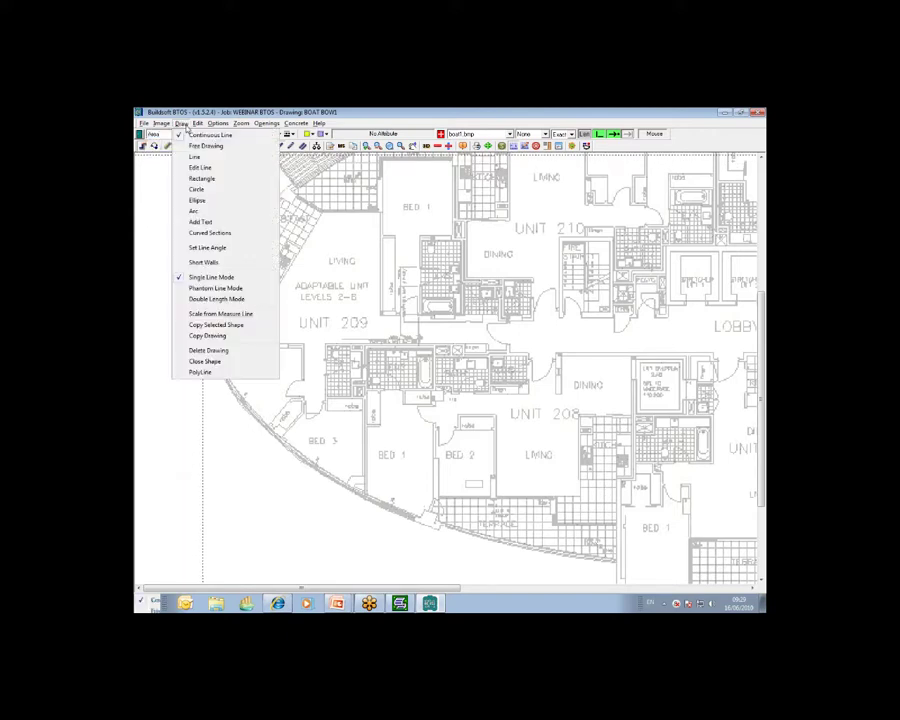
click(220, 234)
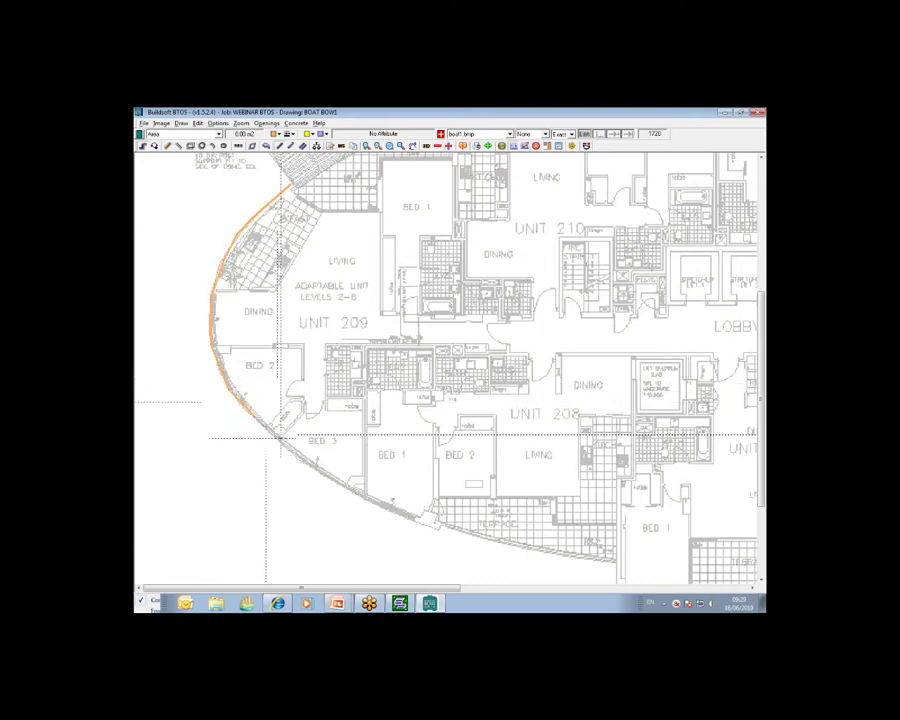
click(415, 516)
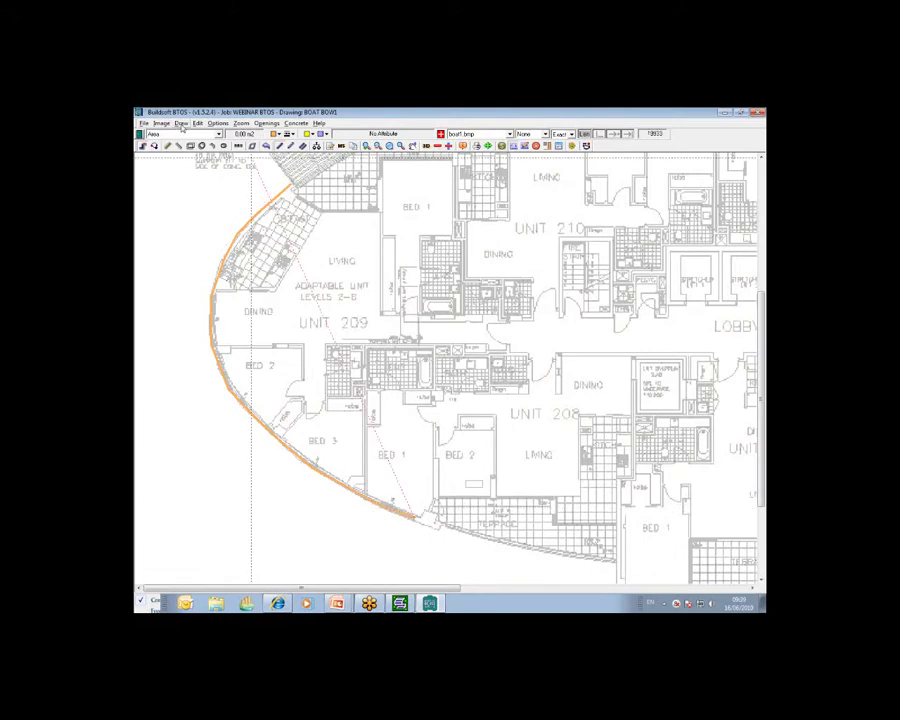
Step: Turn off Curved Sections and close the area with stepped straight lines through Unit 209 back to the curve's starting corner
click(181, 123)
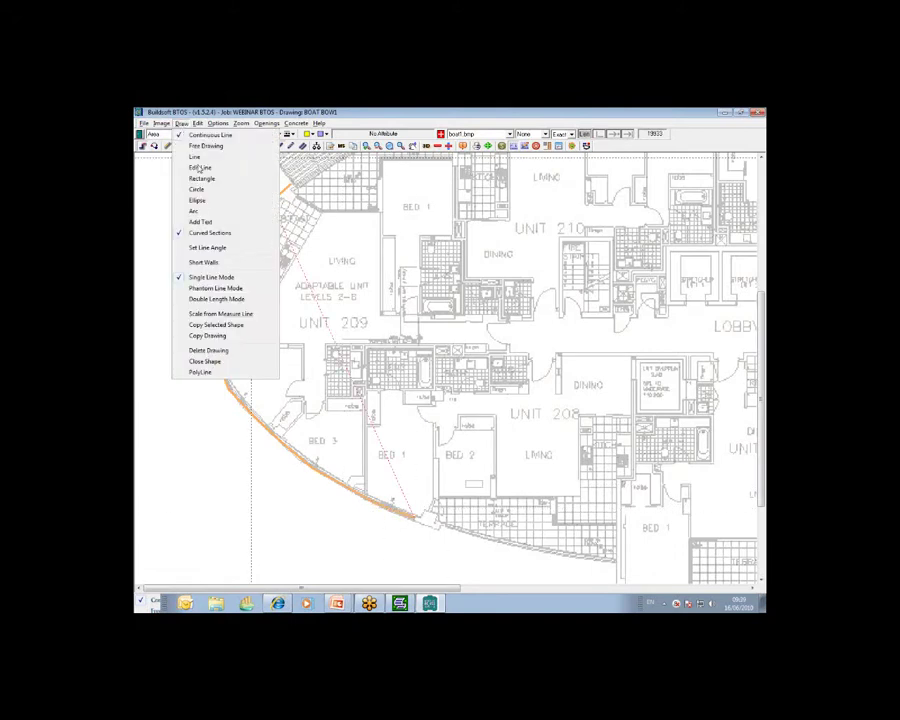
click(206, 234)
click(415, 337)
click(290, 335)
click(291, 284)
click(365, 284)
click(365, 233)
click(298, 233)
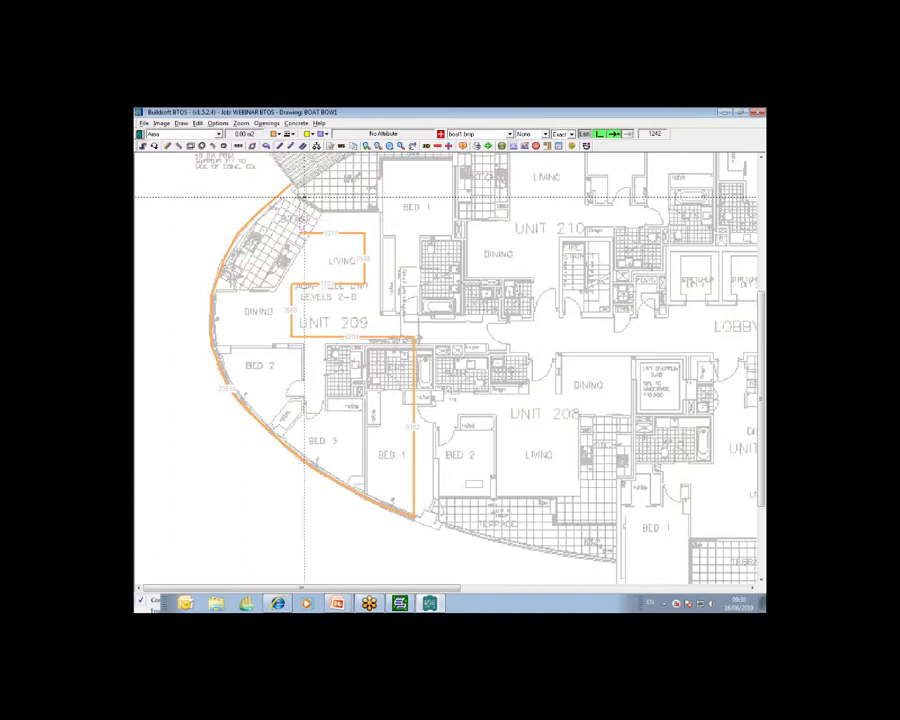
click(302, 196)
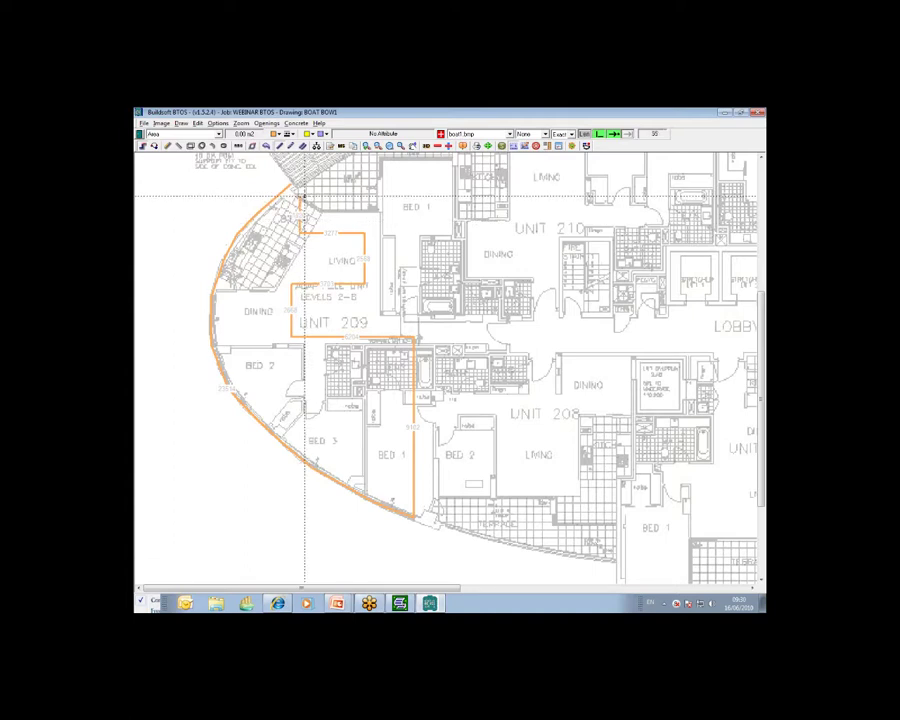
click(305, 195)
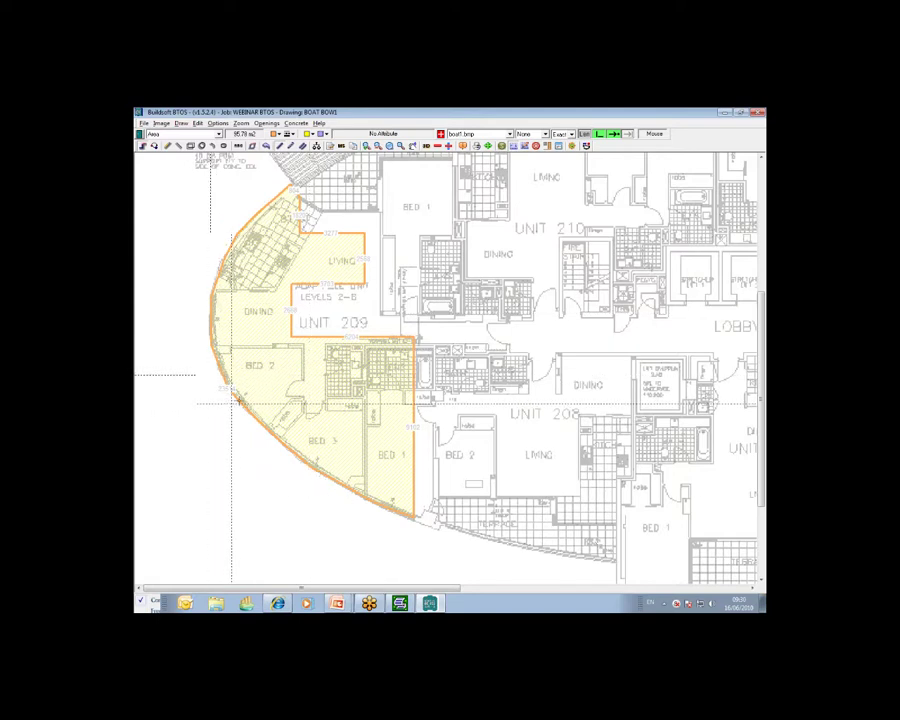
click(182, 124)
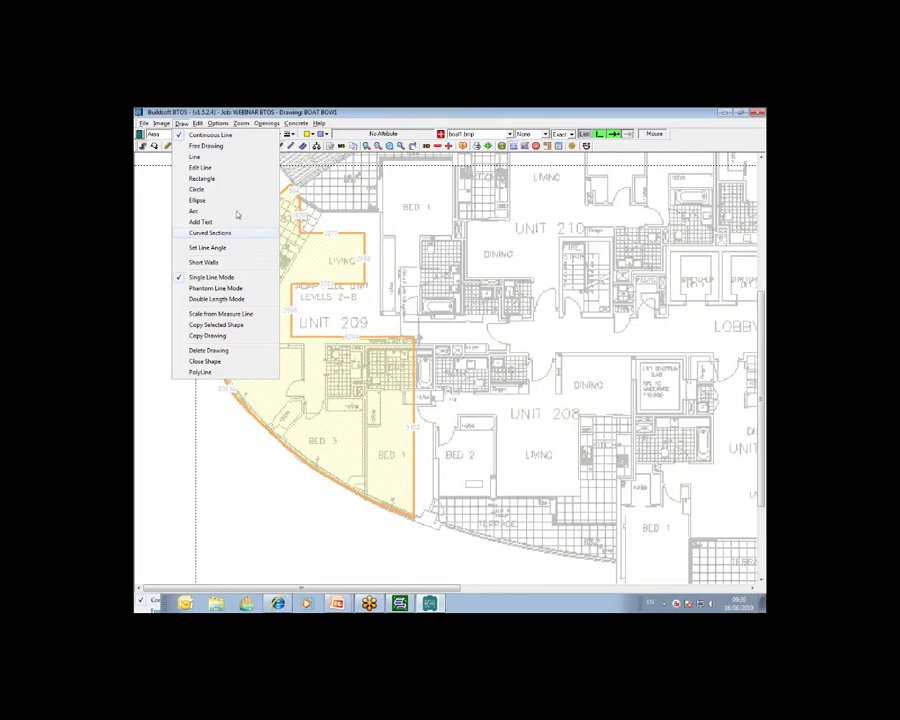
click(254, 167)
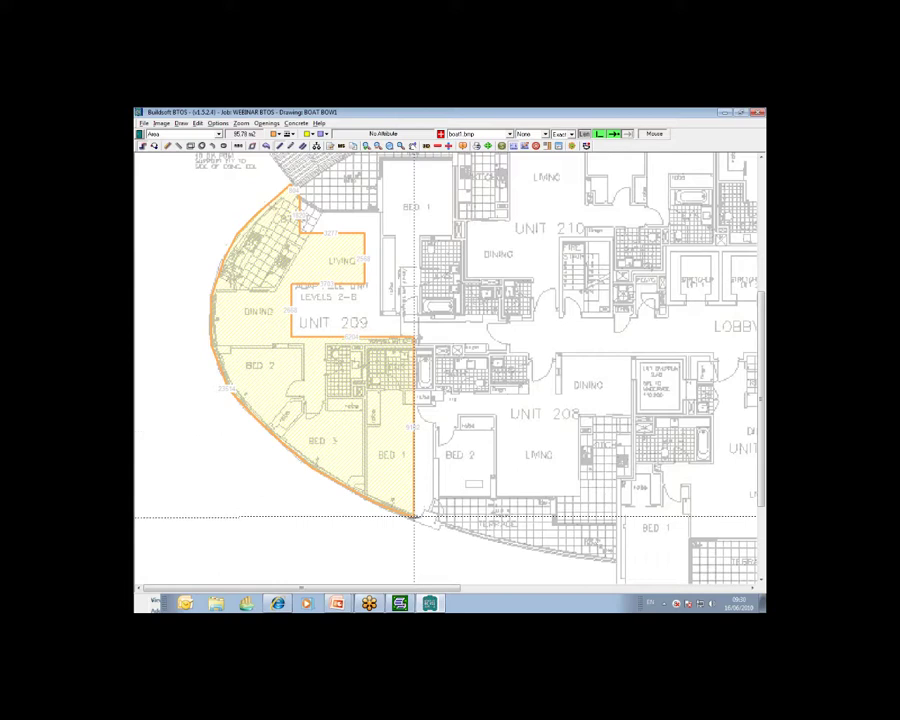
click(181, 123)
click(225, 233)
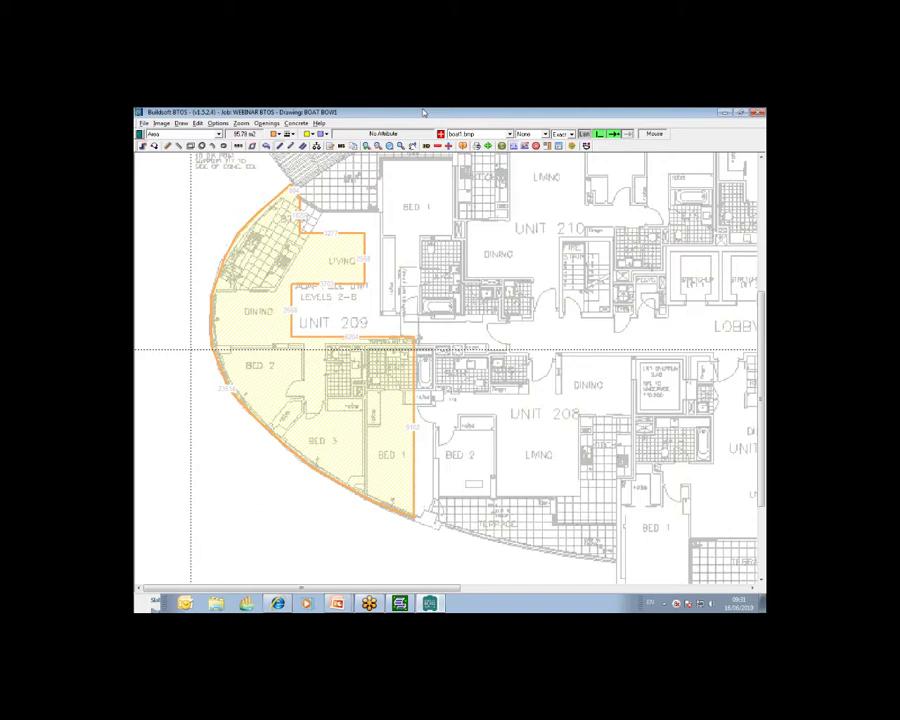
Step: Transfer the curved area to the Curved Work calc sheet in Global Estimating System and return to the trade breakup
click(181, 123)
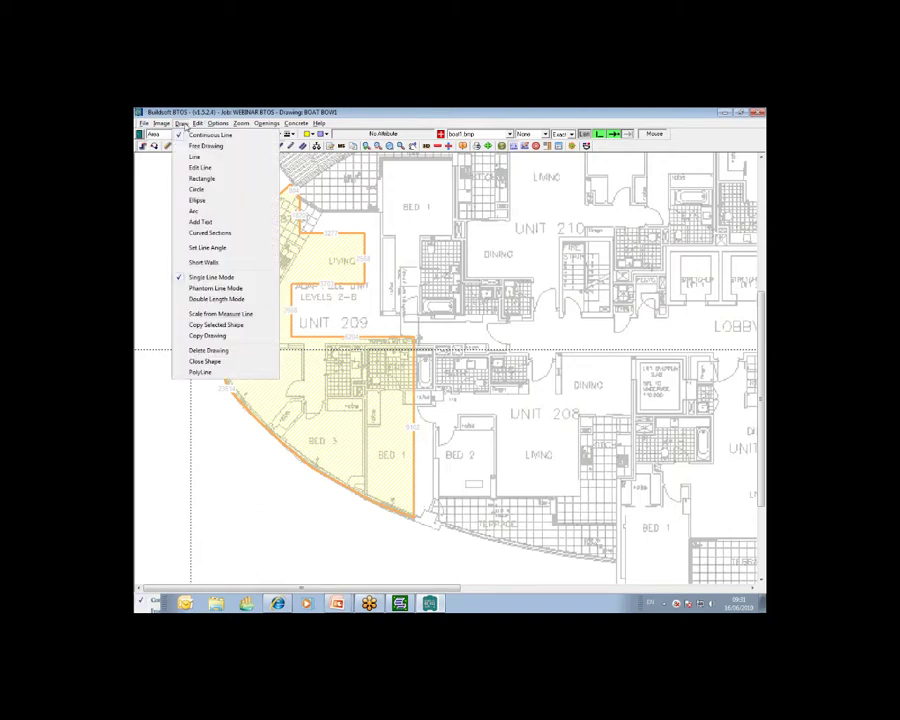
click(228, 237)
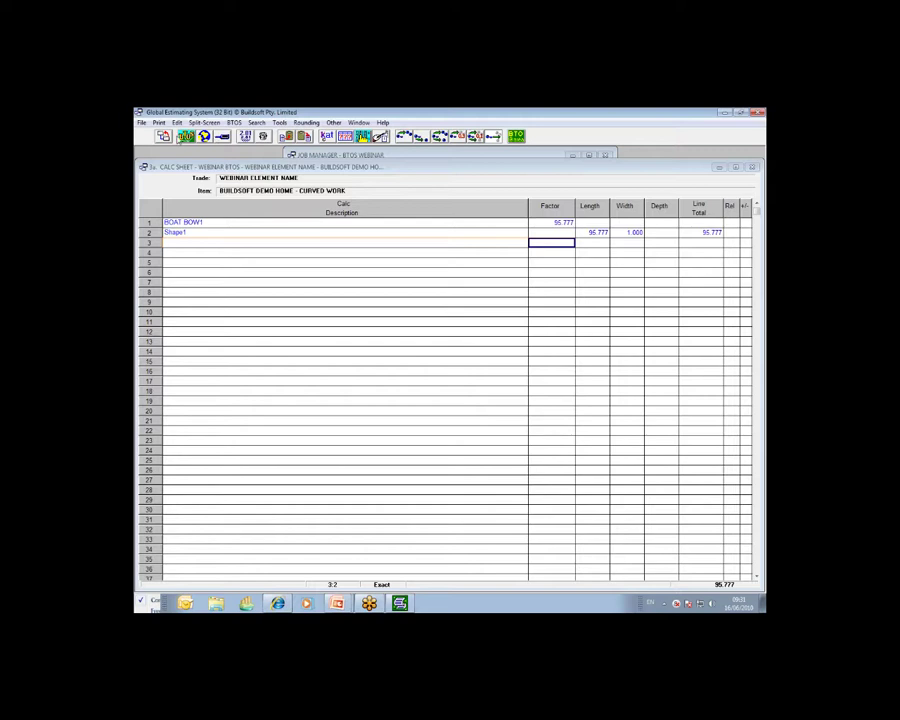
click(170, 137)
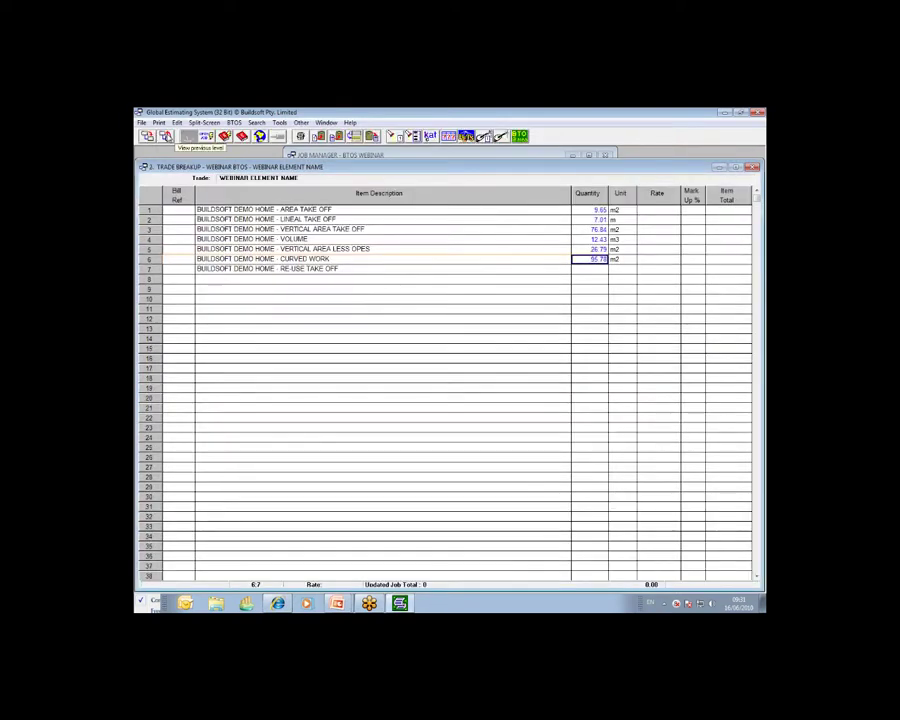